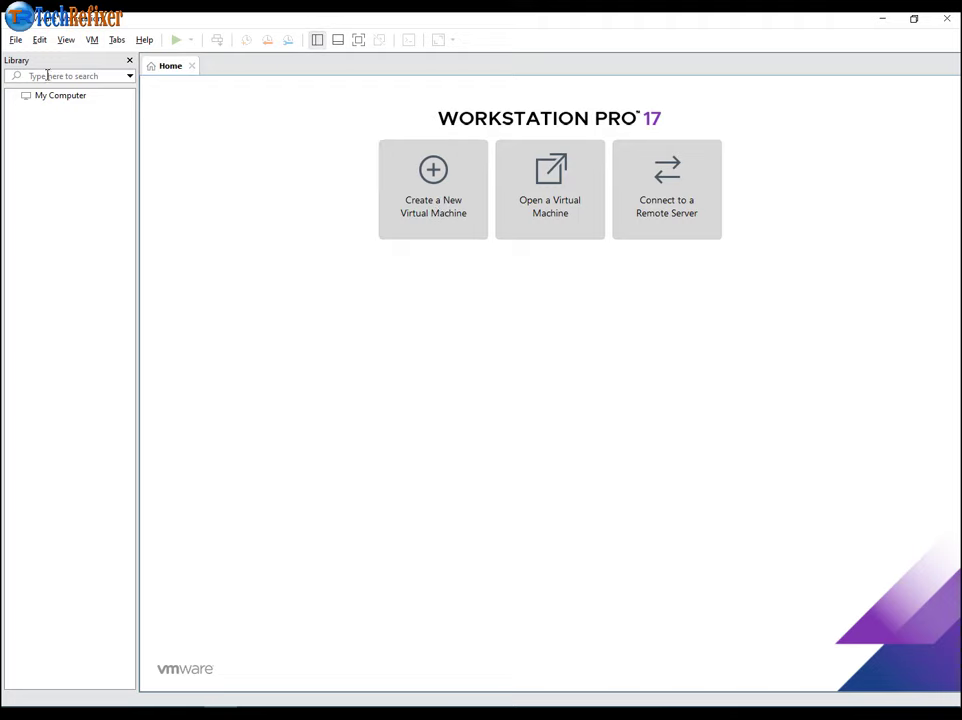
- Open the File menu on the Workstation Home tab
click(15, 41)
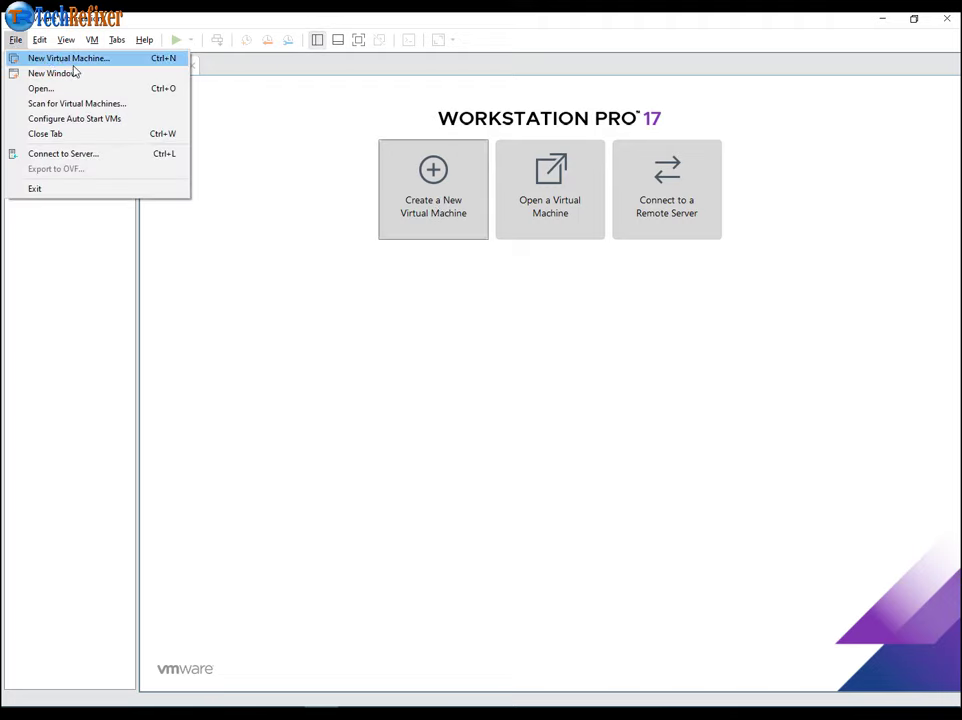
- Start a Typical new VM installing from kali-linux-2023.1-installer-amd64.iso
click(49, 60)
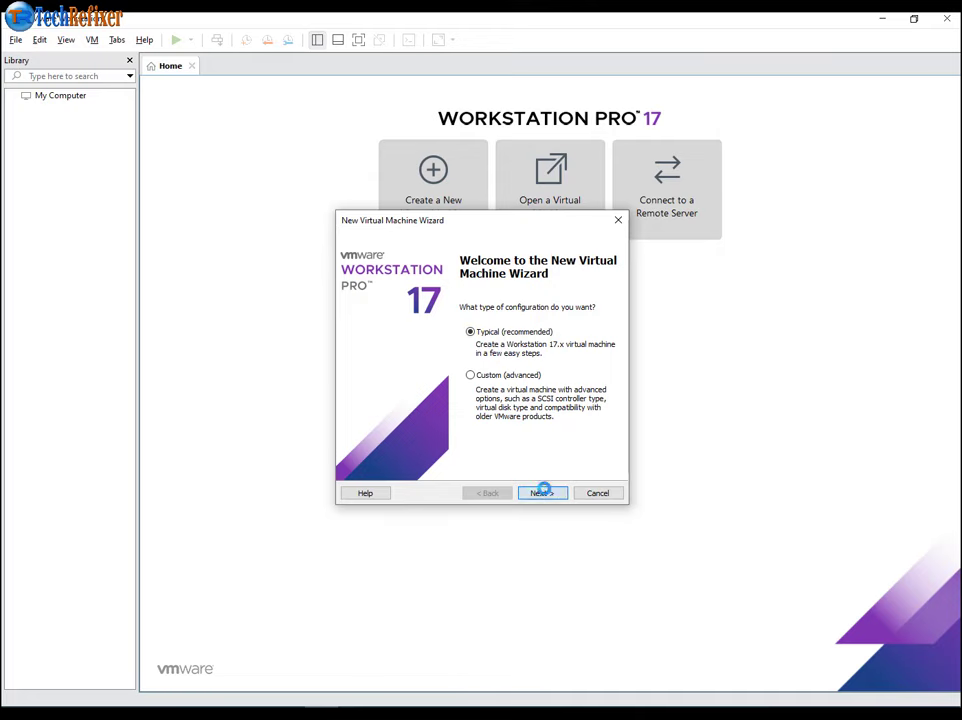
click(544, 493)
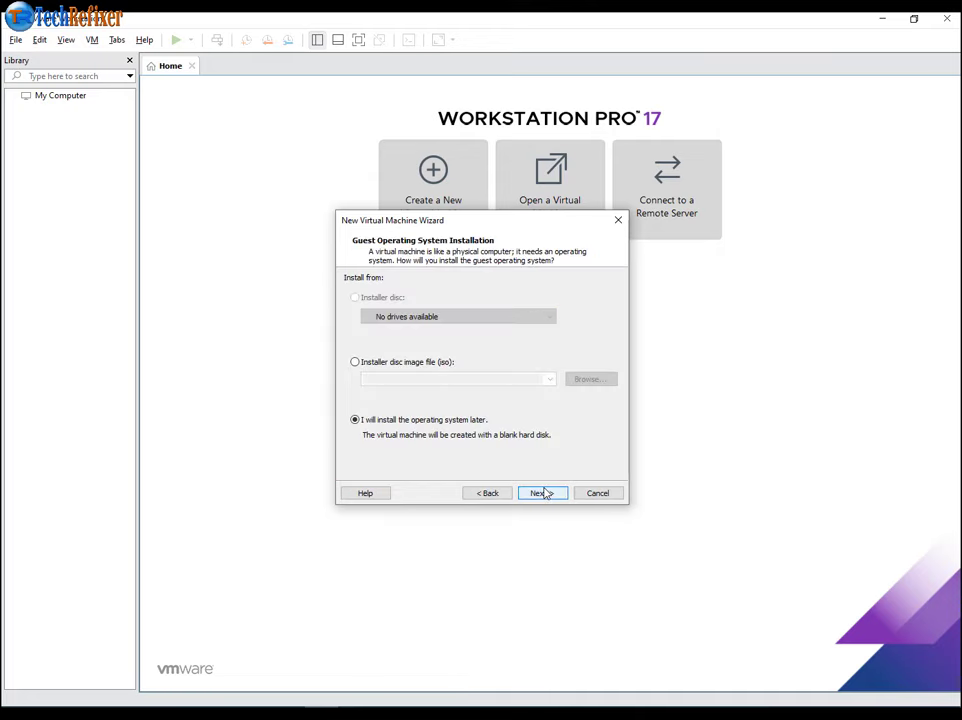
click(364, 366)
click(582, 381)
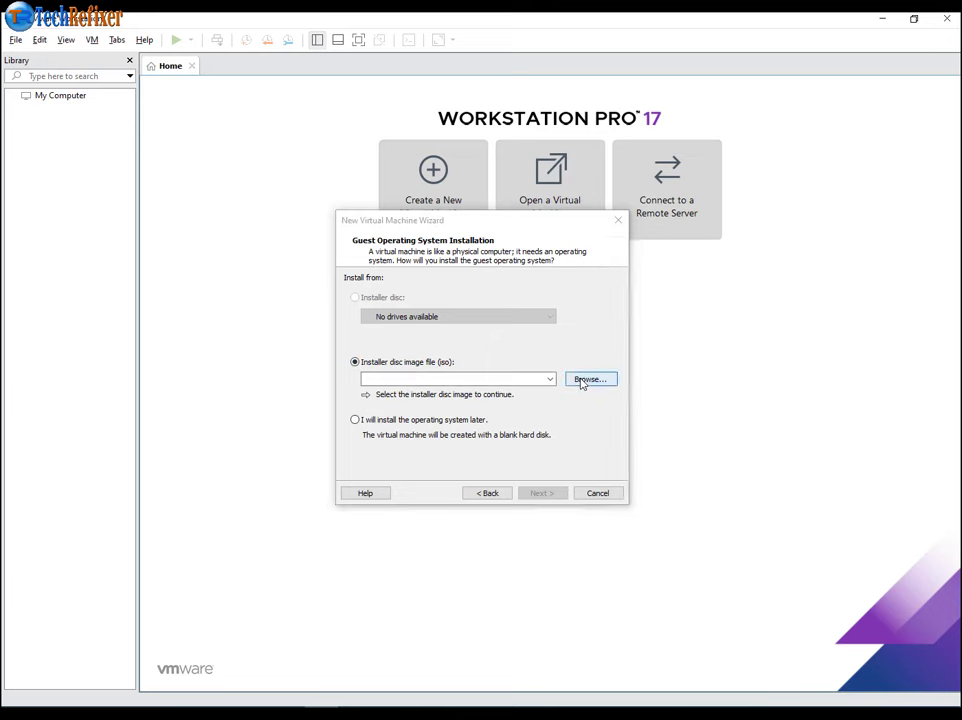
click(521, 363)
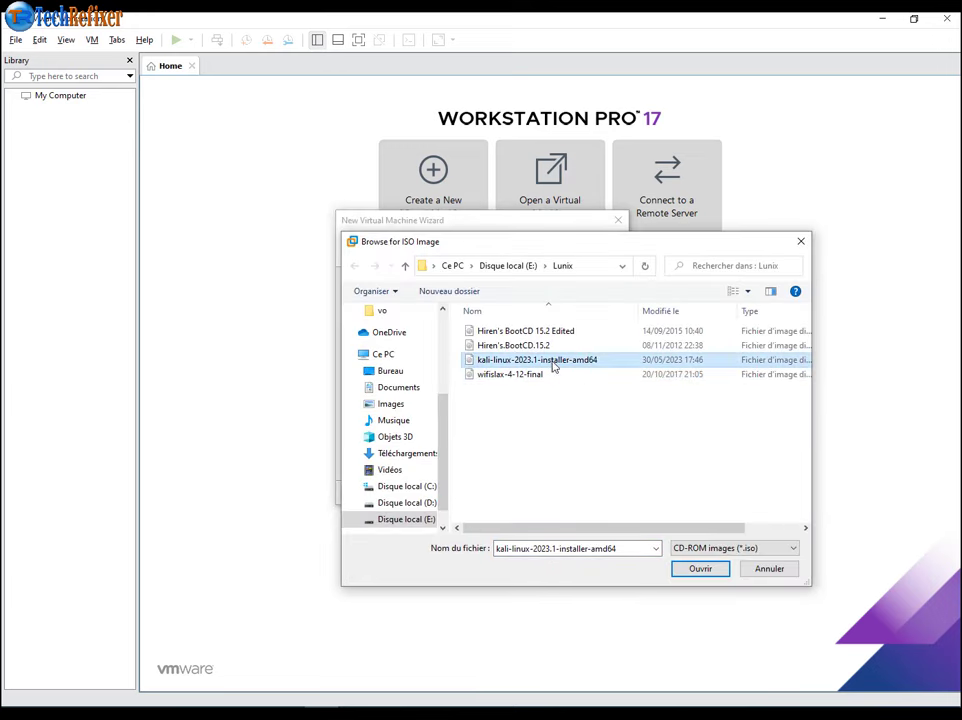
click(689, 572)
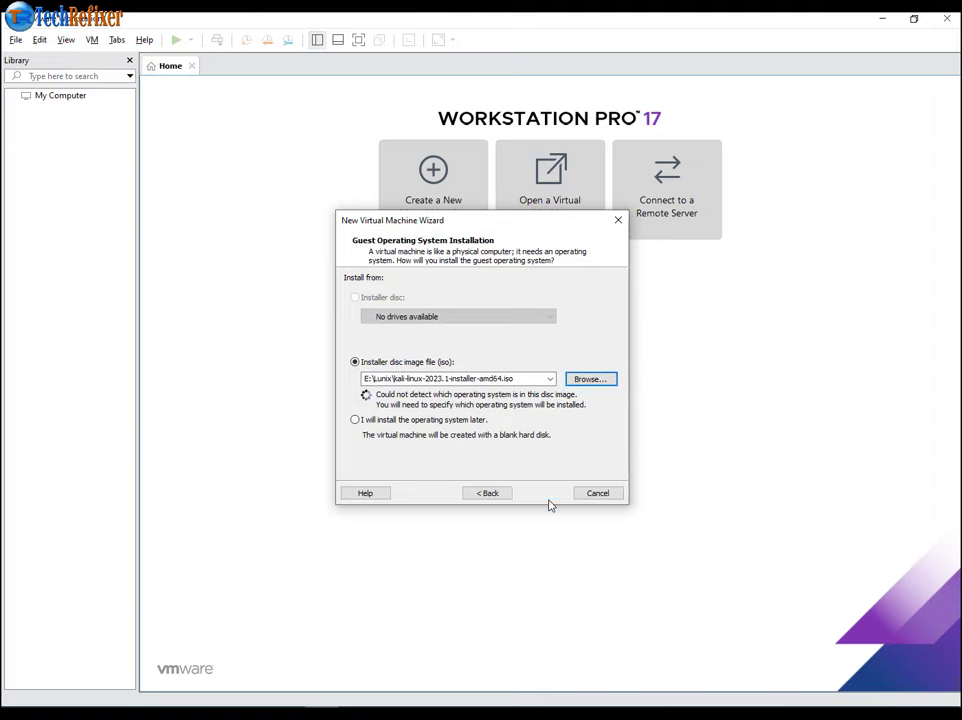
- Set the guest OS to Linux, version Debian 11.x 64-bit
click(542, 493)
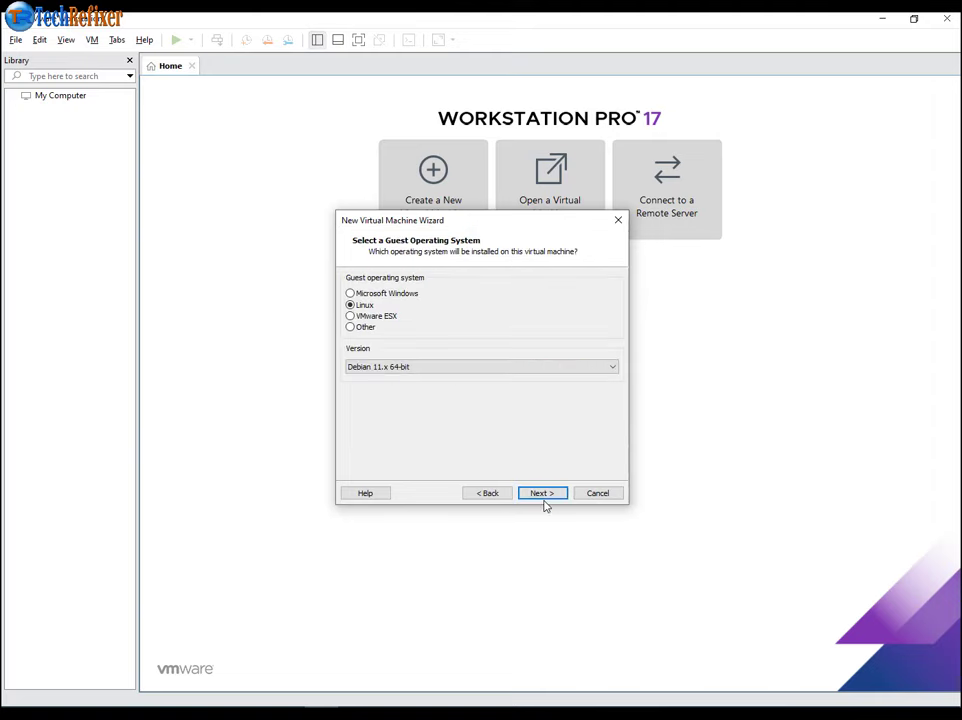
click(351, 293)
click(351, 305)
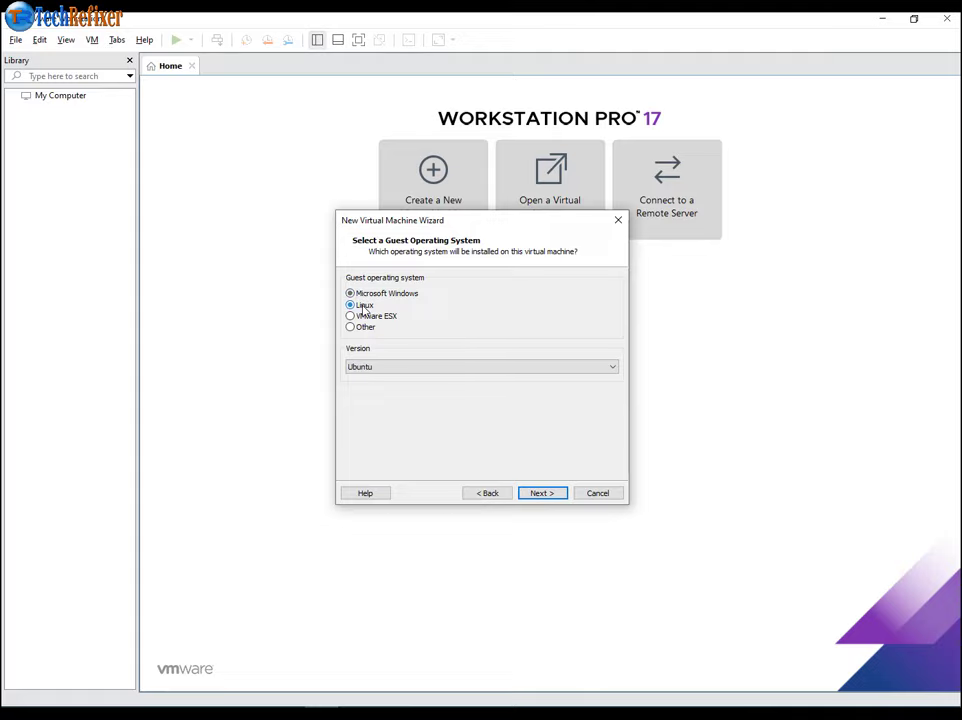
click(501, 368)
scroll(487, 477, up, 13)
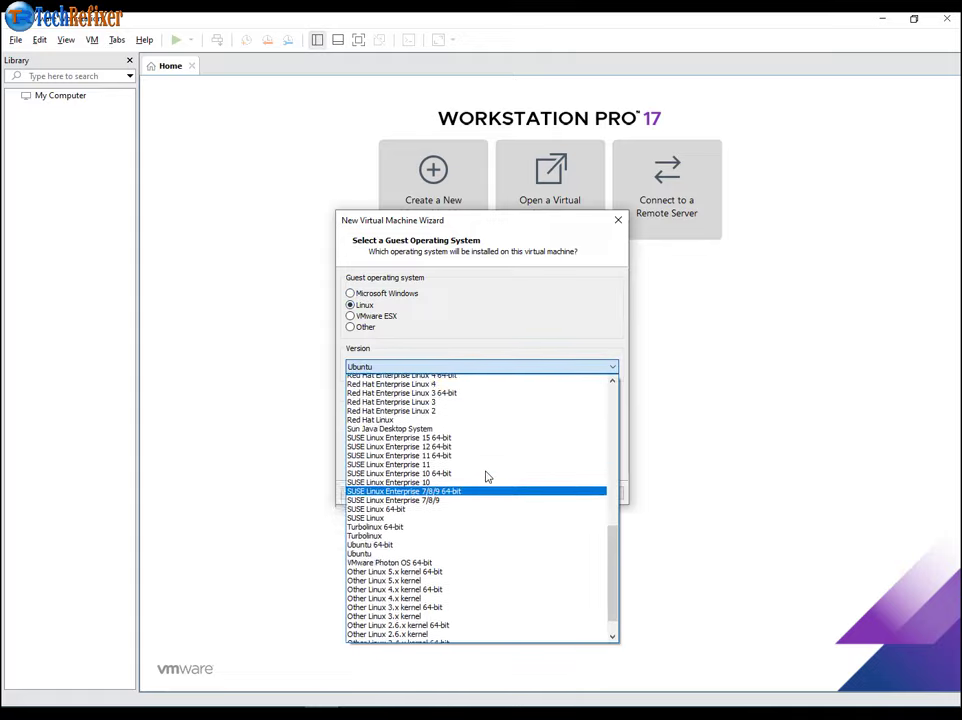
scroll(487, 477, up, 3)
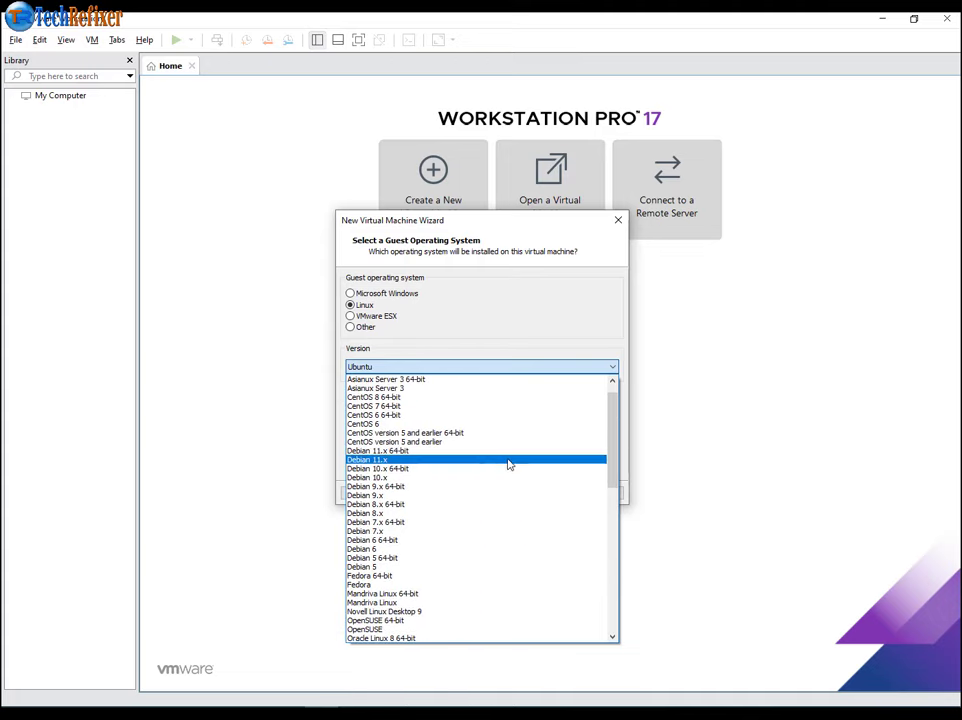
click(402, 453)
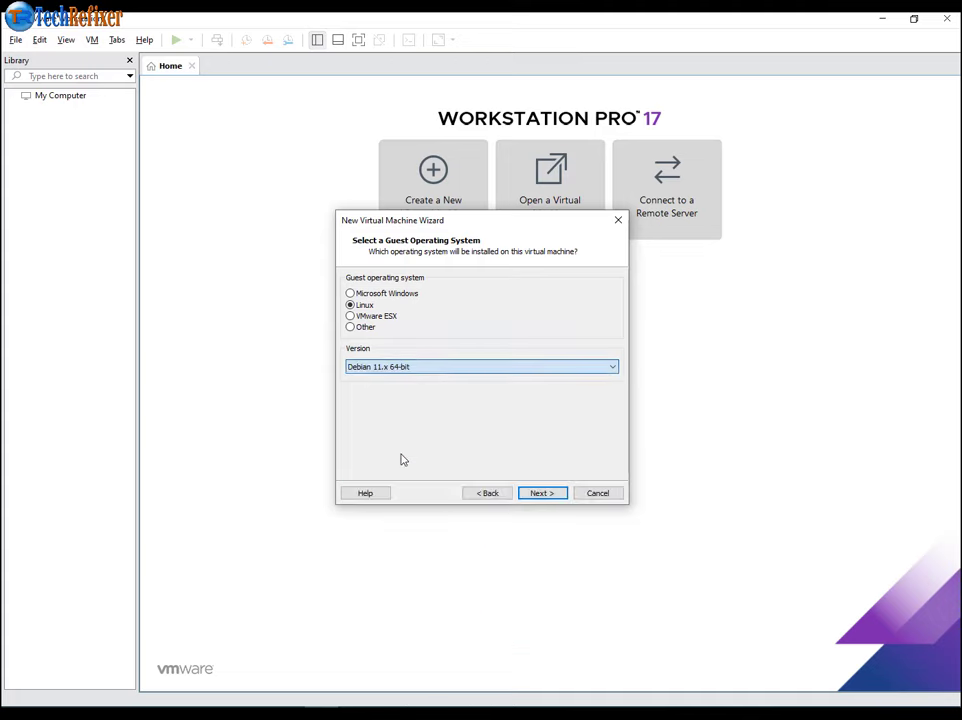
click(545, 497)
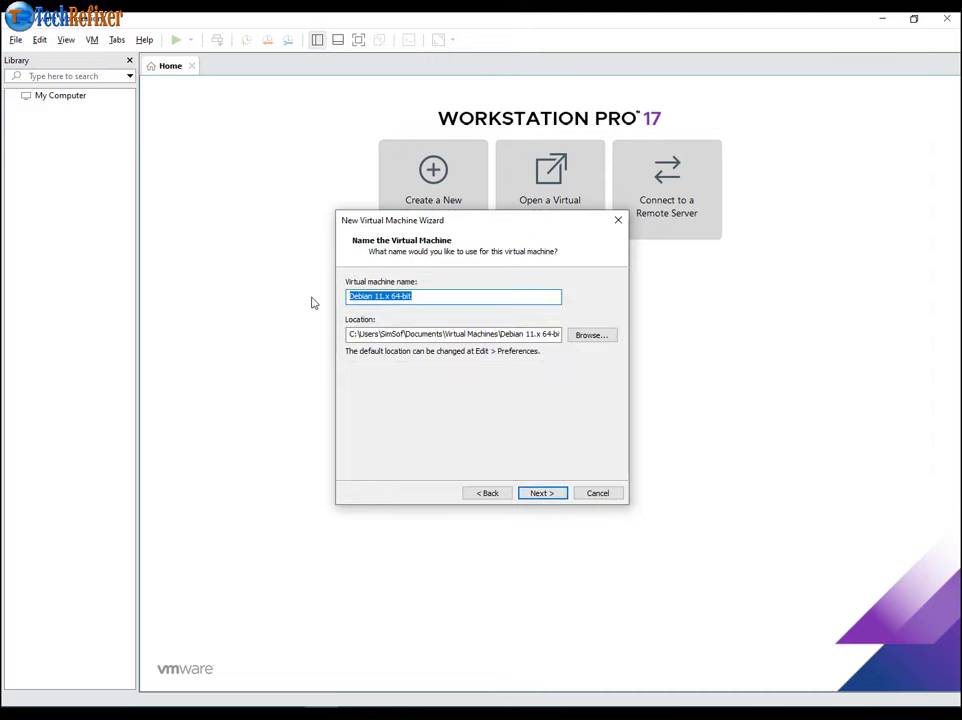
- Name the VM 'Kali lunix' and create the folders VM and Kali on drive E:
text(Kali lunix)
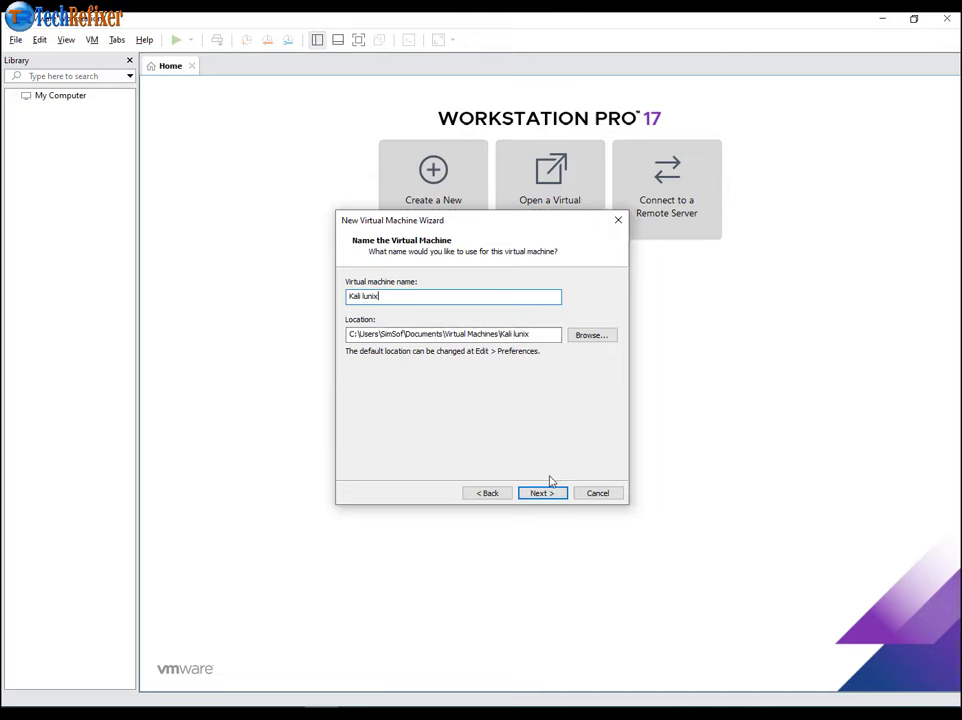
click(591, 335)
scroll(592, 337, down, 2)
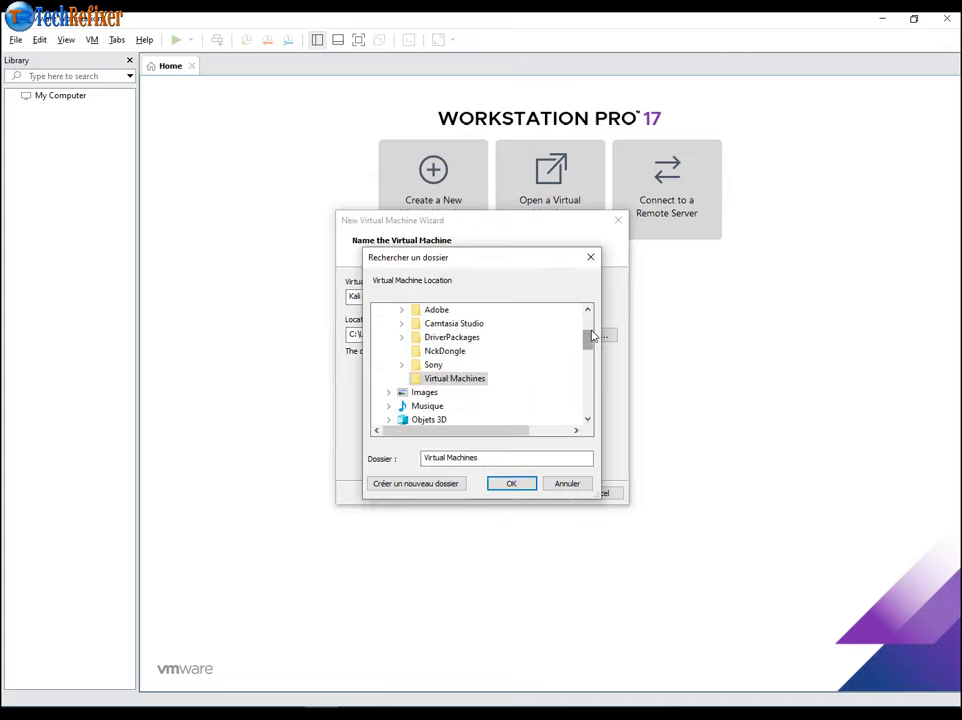
scroll(589, 341, up, 1)
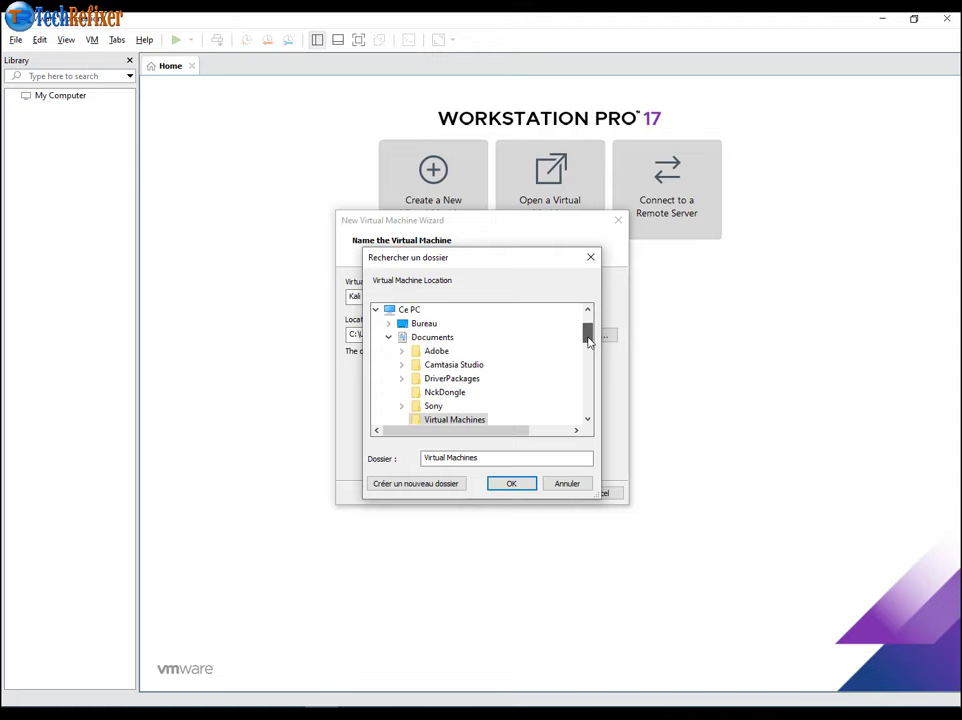
scroll(589, 341, down, 4)
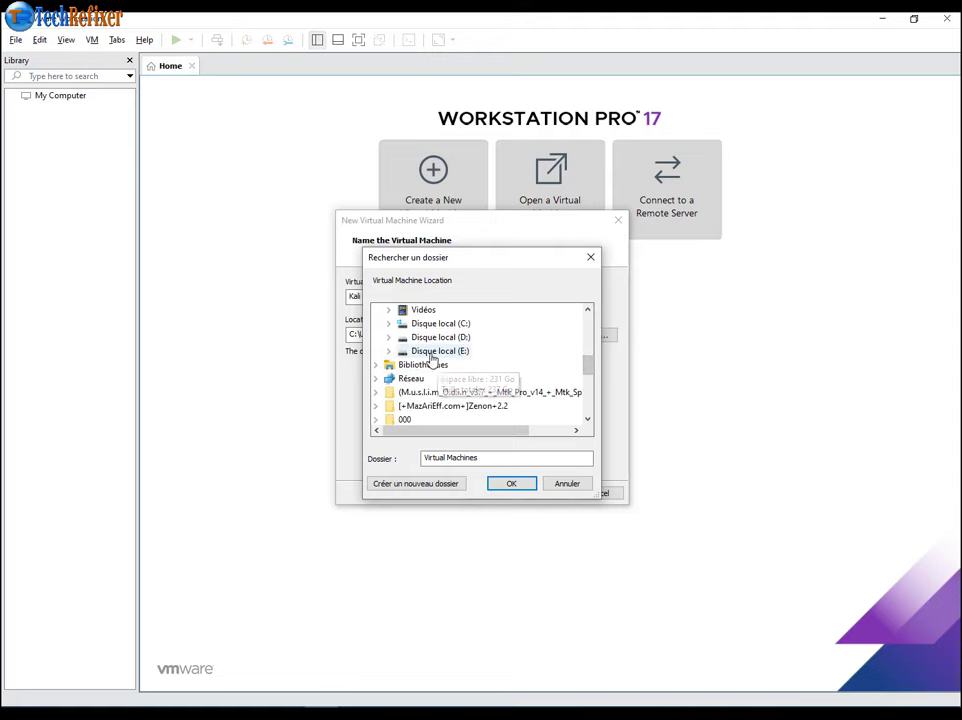
double_click(436, 352)
scroll(445, 380, down, 2)
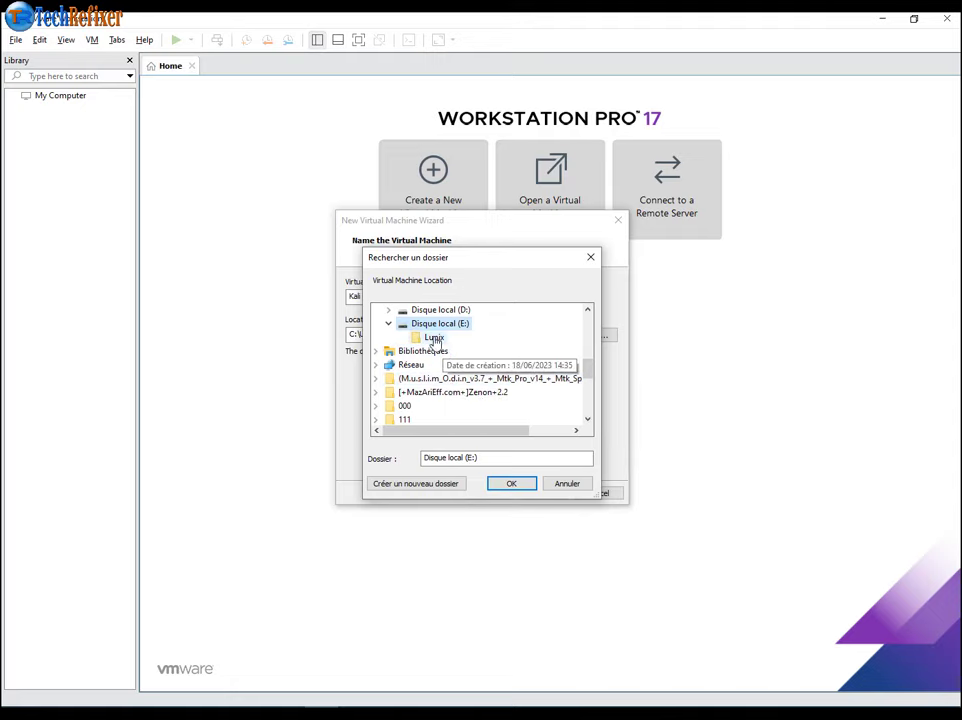
scroll(434, 342, up, 2)
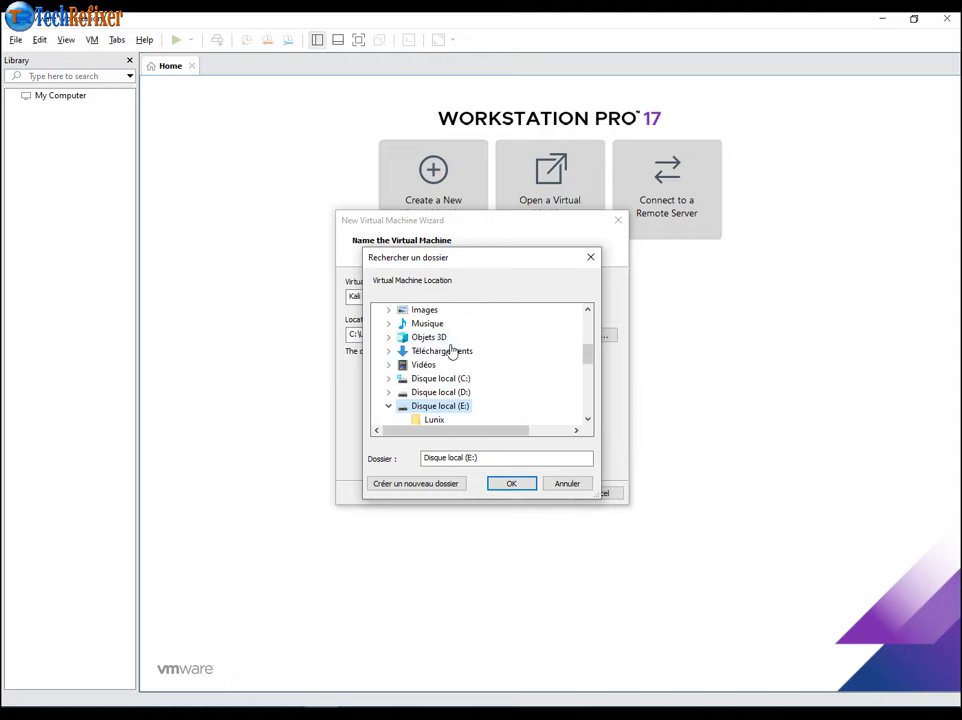
scroll(450, 355, down, 1)
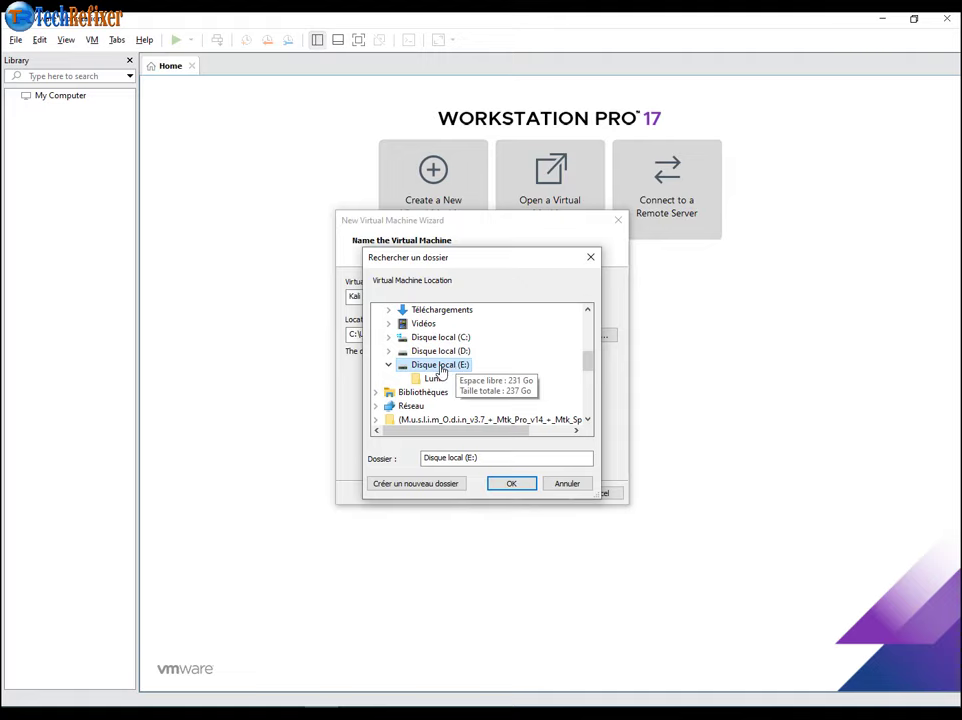
click(416, 483)
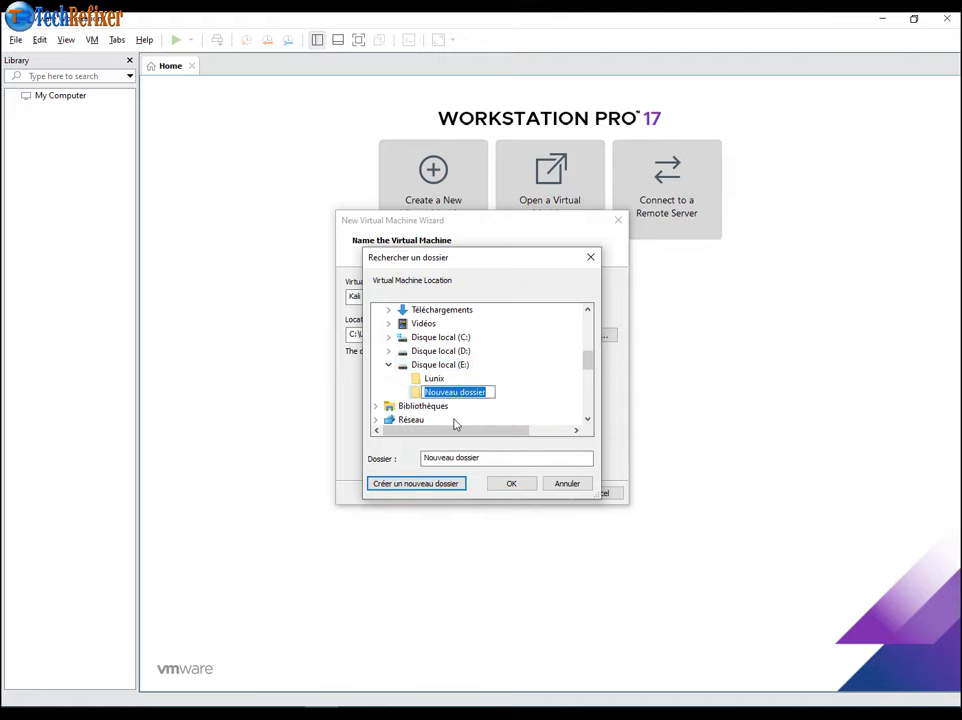
text(M)
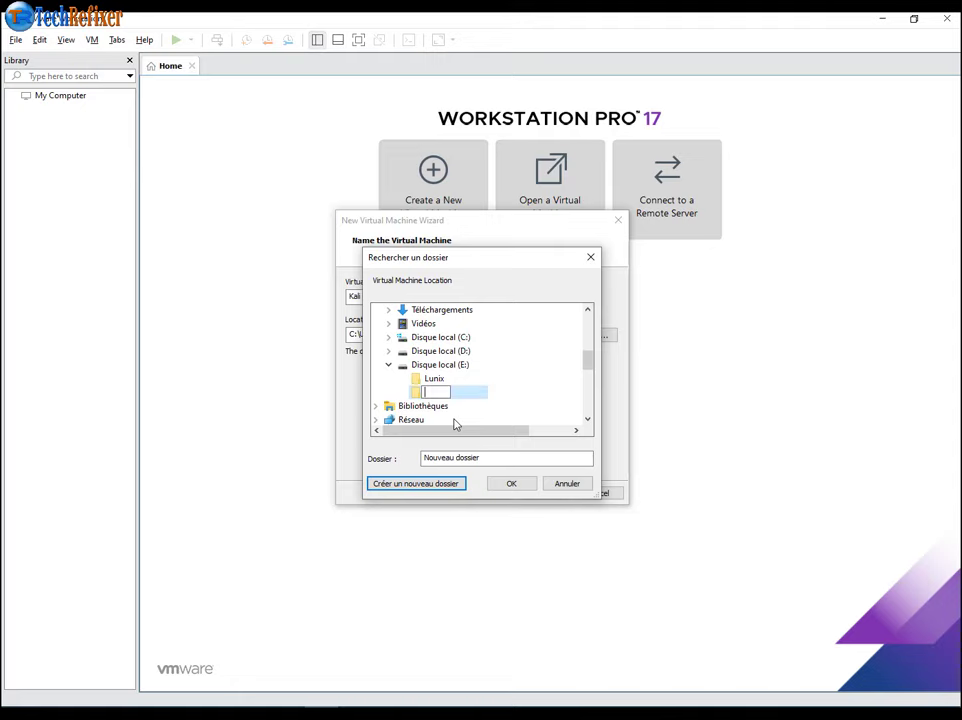
key(Return)
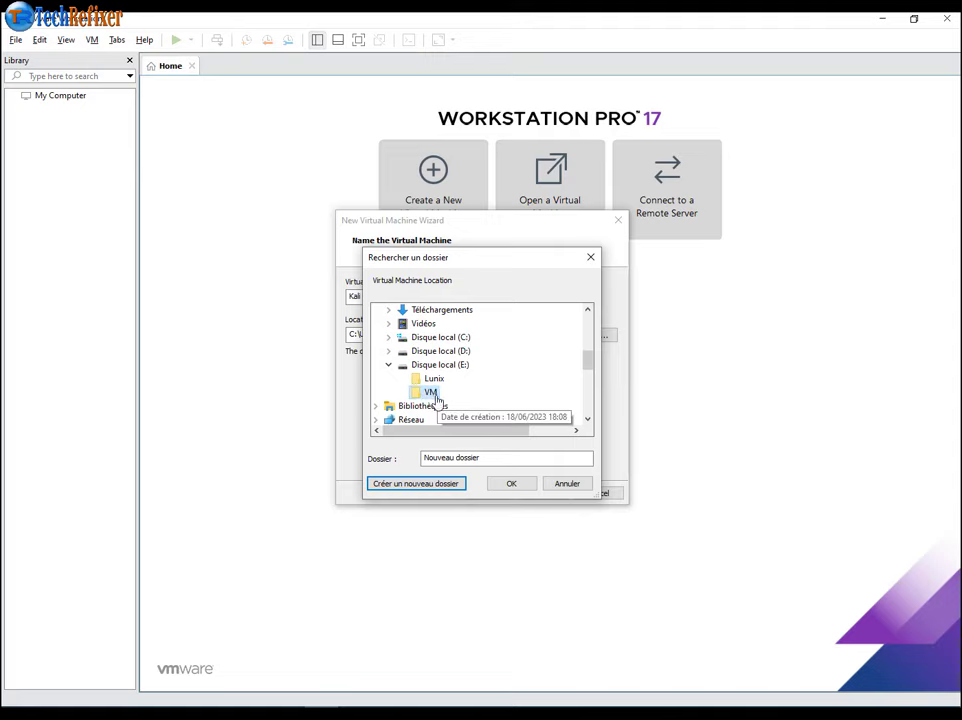
click(426, 484)
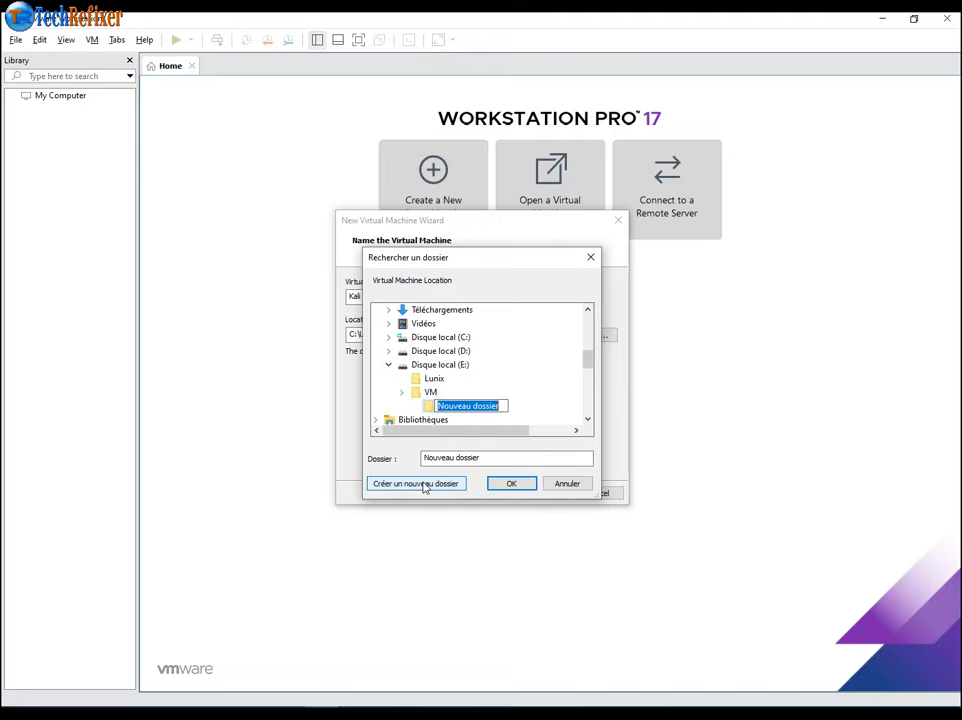
text(Kal)
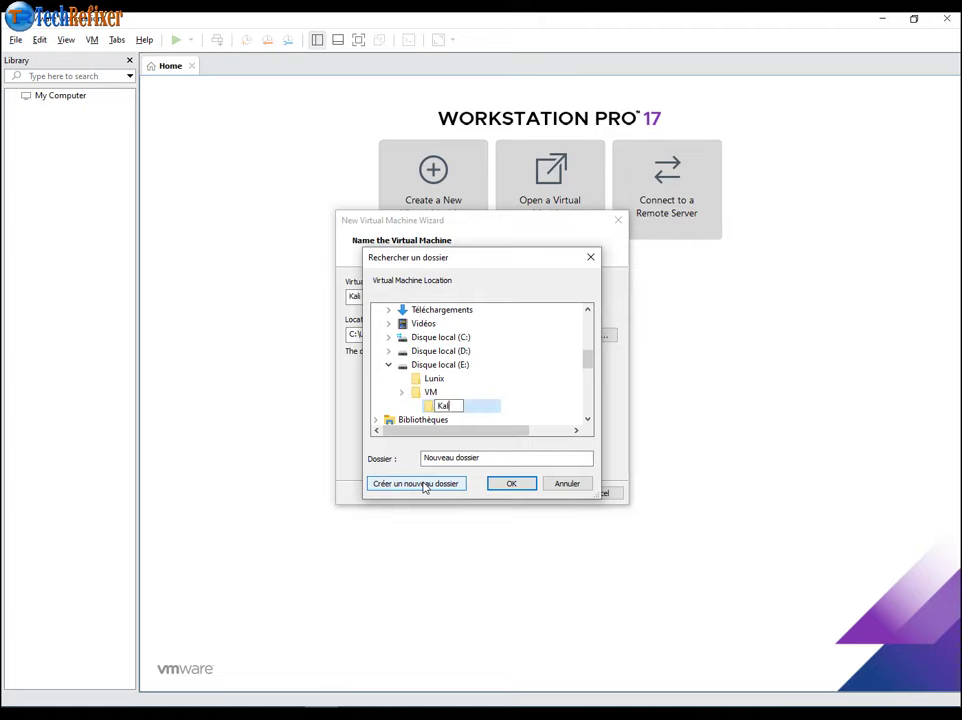
text(i)
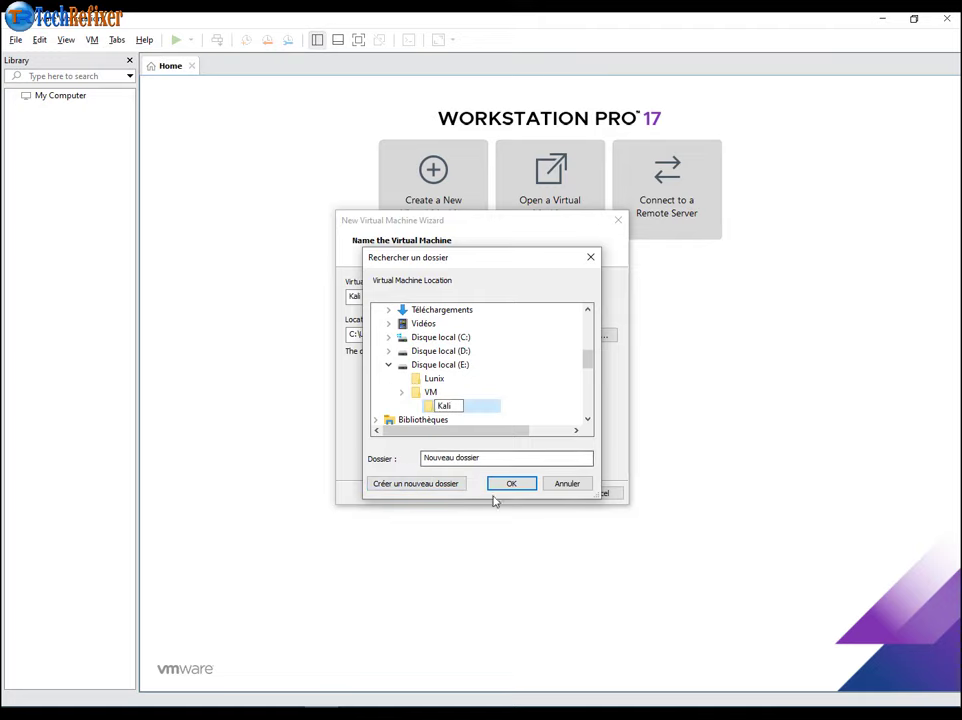
click(517, 488)
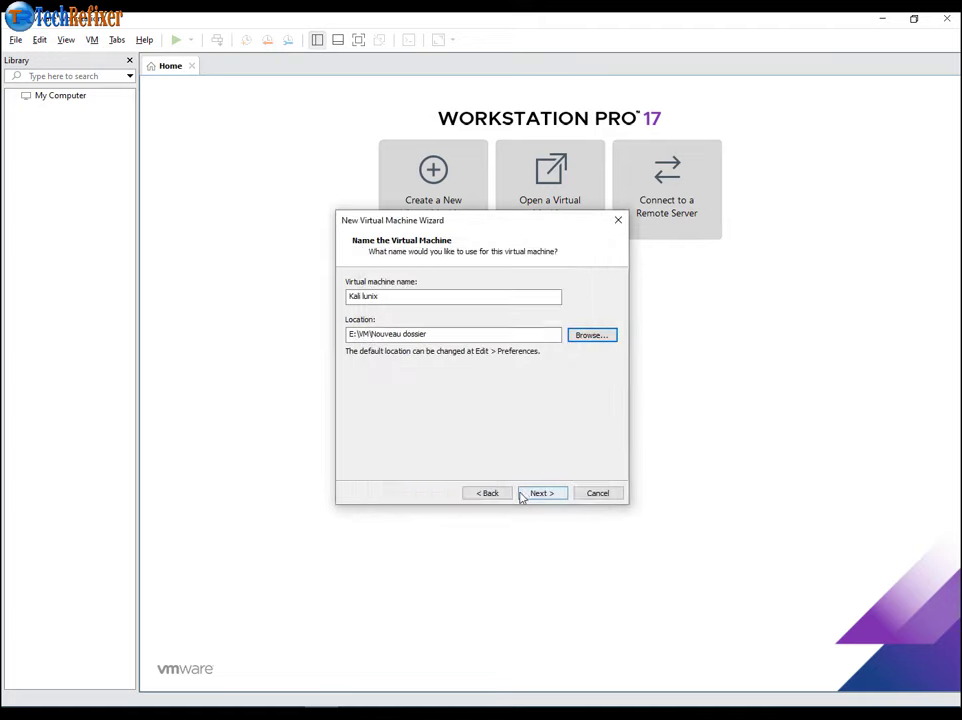
- Set the VM location to E:\VM\Kali and move on to disk sizing
click(586, 337)
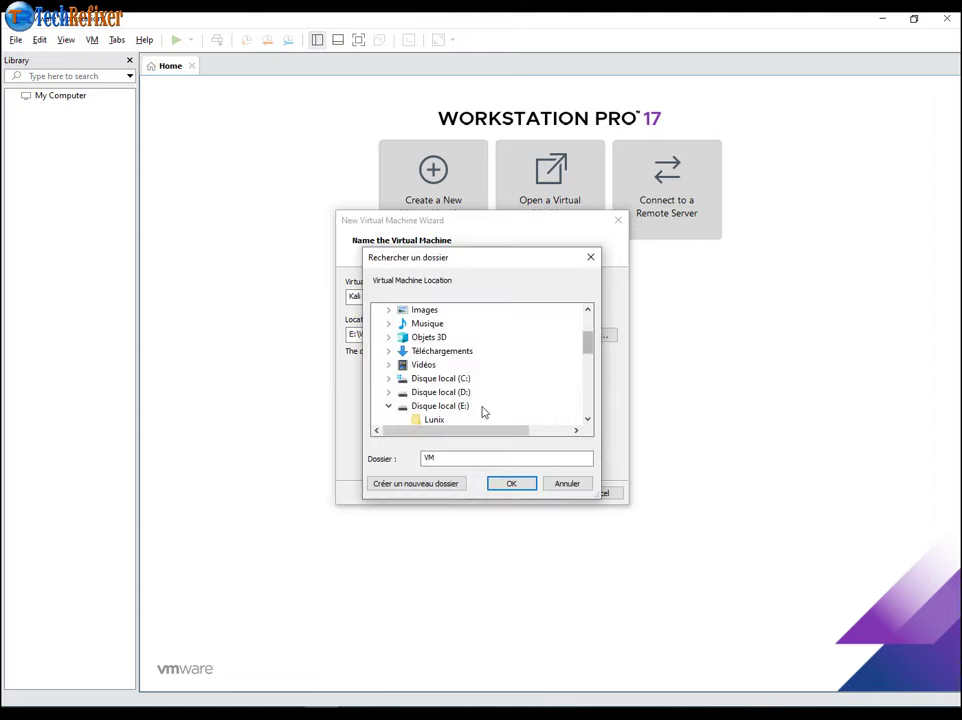
scroll(430, 408, down, 2)
click(434, 352)
scroll(428, 388, up, 1)
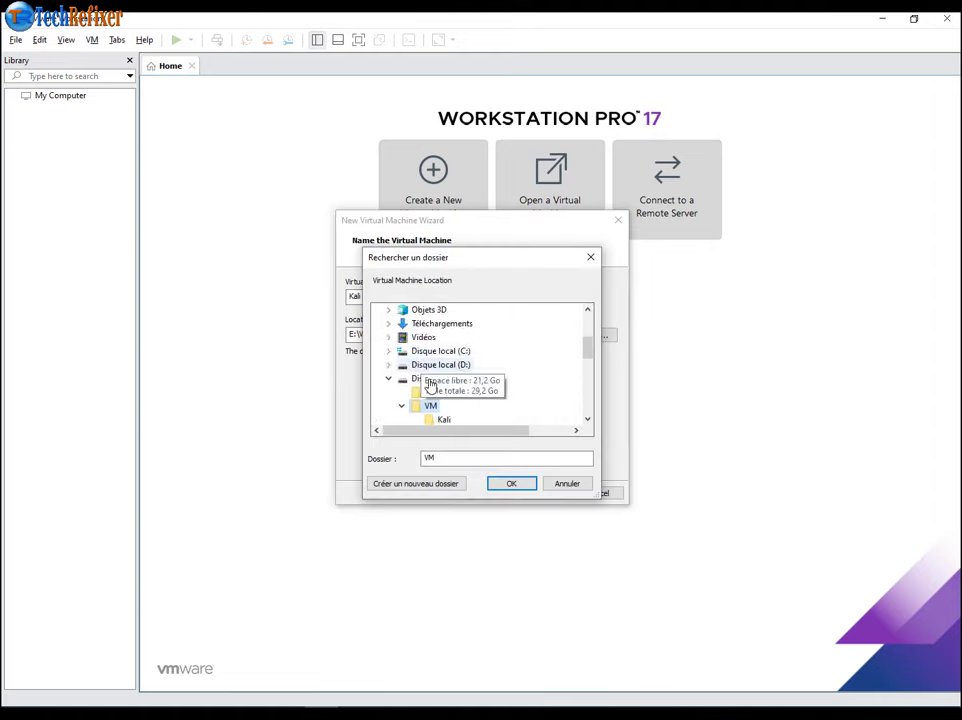
scroll(430, 360, down, 2)
click(444, 337)
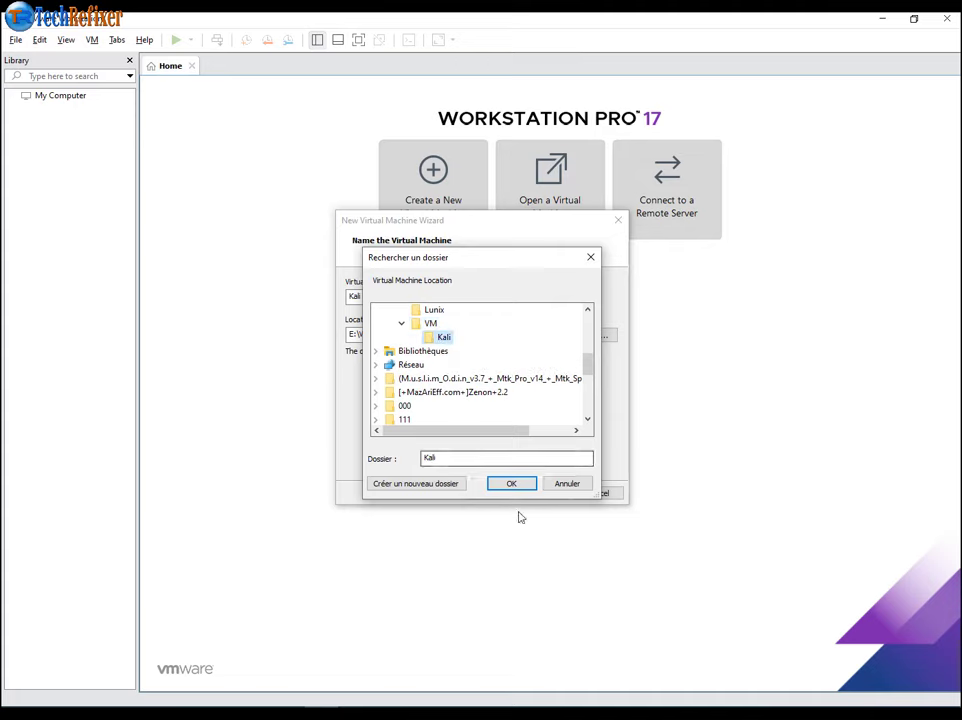
click(503, 485)
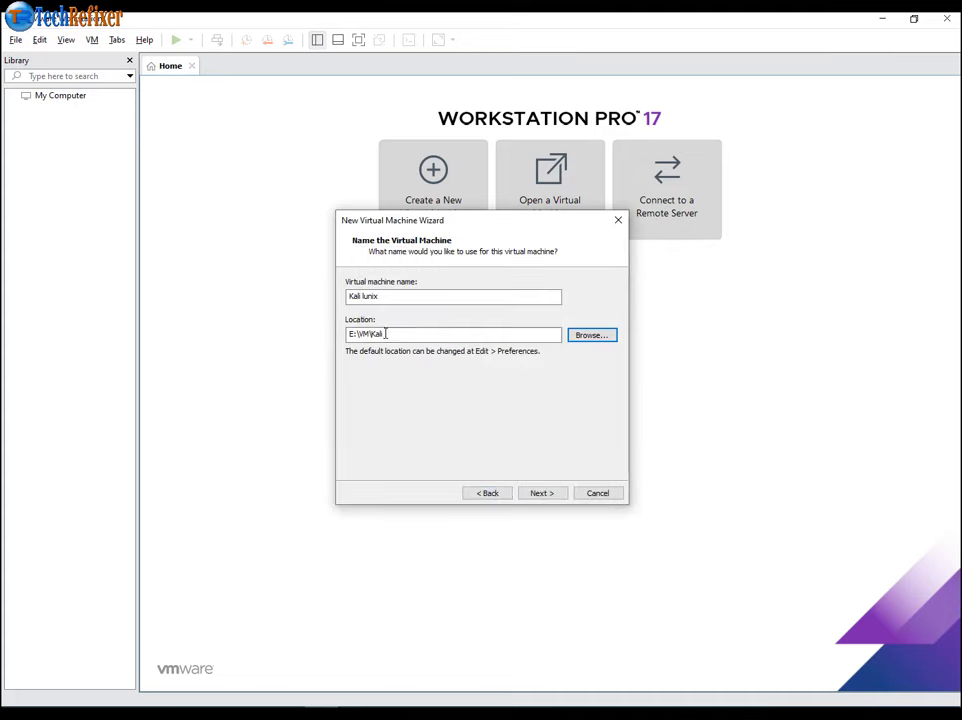
drag(384, 334, 352, 333)
click(534, 500)
- Set a 60 GB maximum disk size, split into multiple files
click(446, 313)
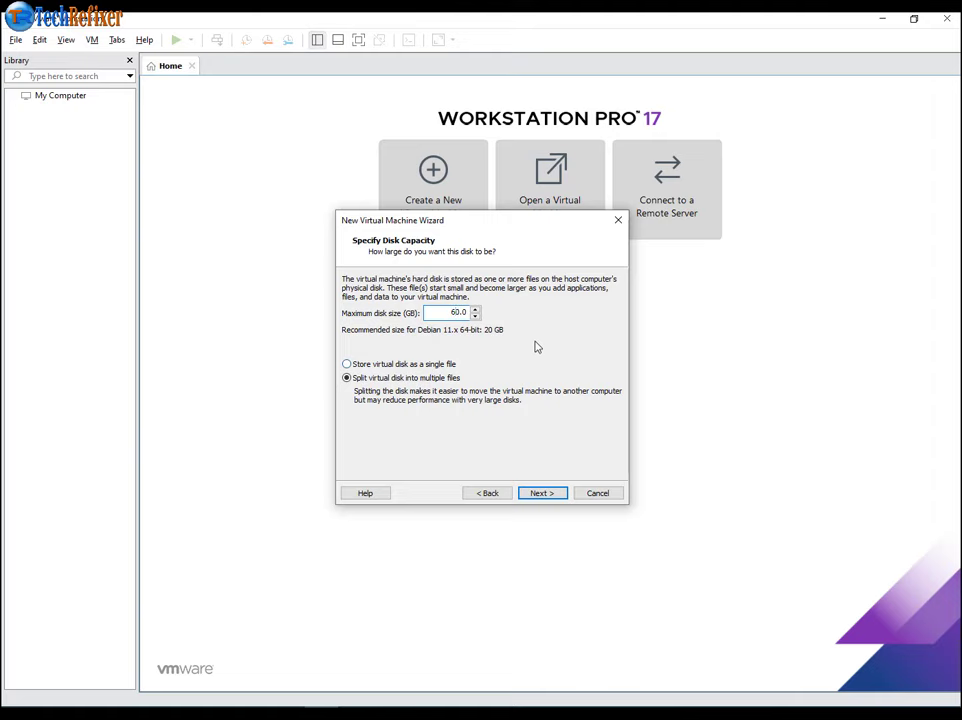
click(548, 494)
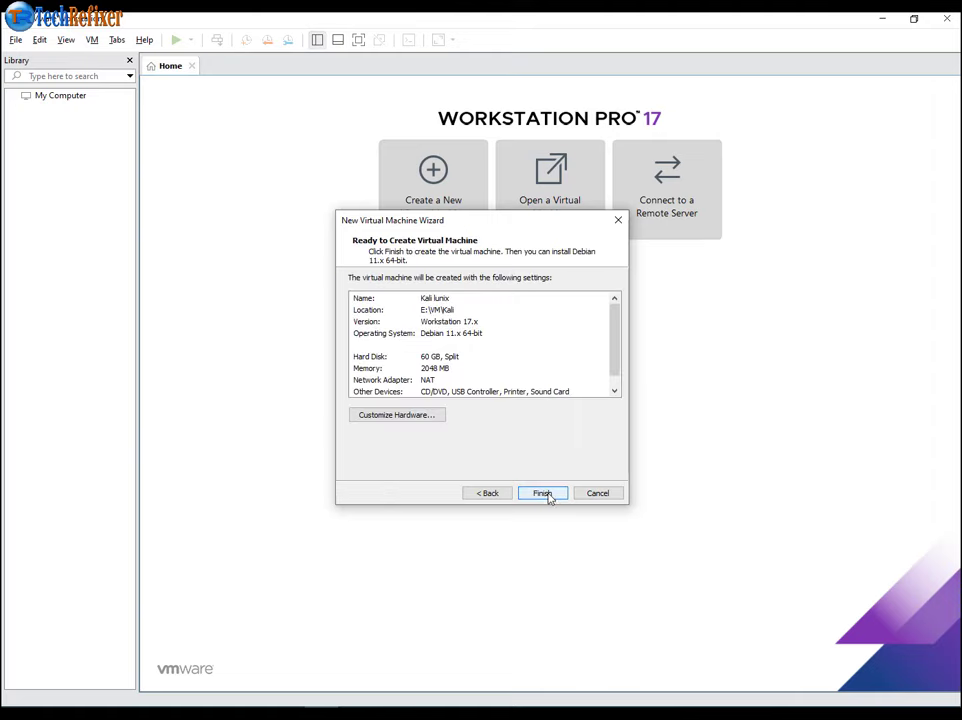
- Customize hardware to 4096 MB memory and 2 processors with 2 cores each
click(404, 418)
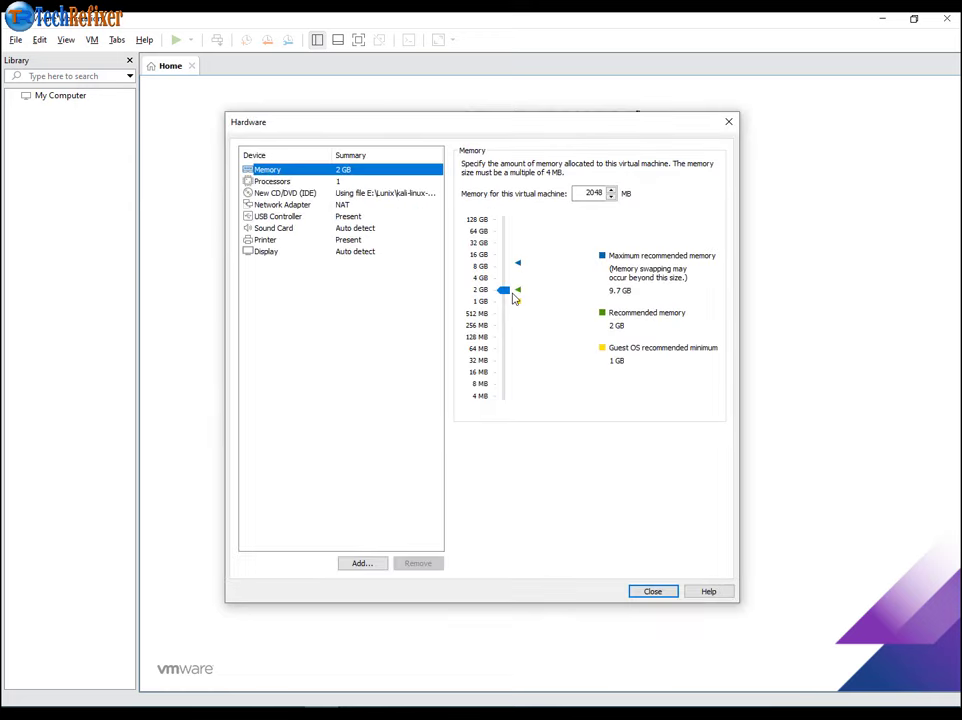
drag(509, 291, 506, 284)
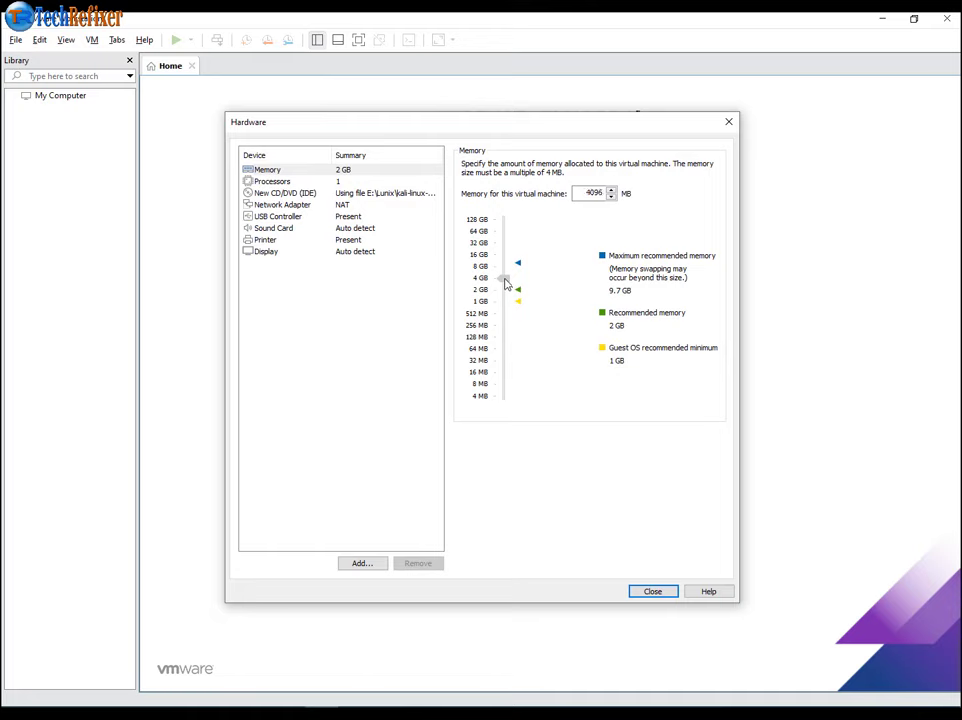
click(290, 182)
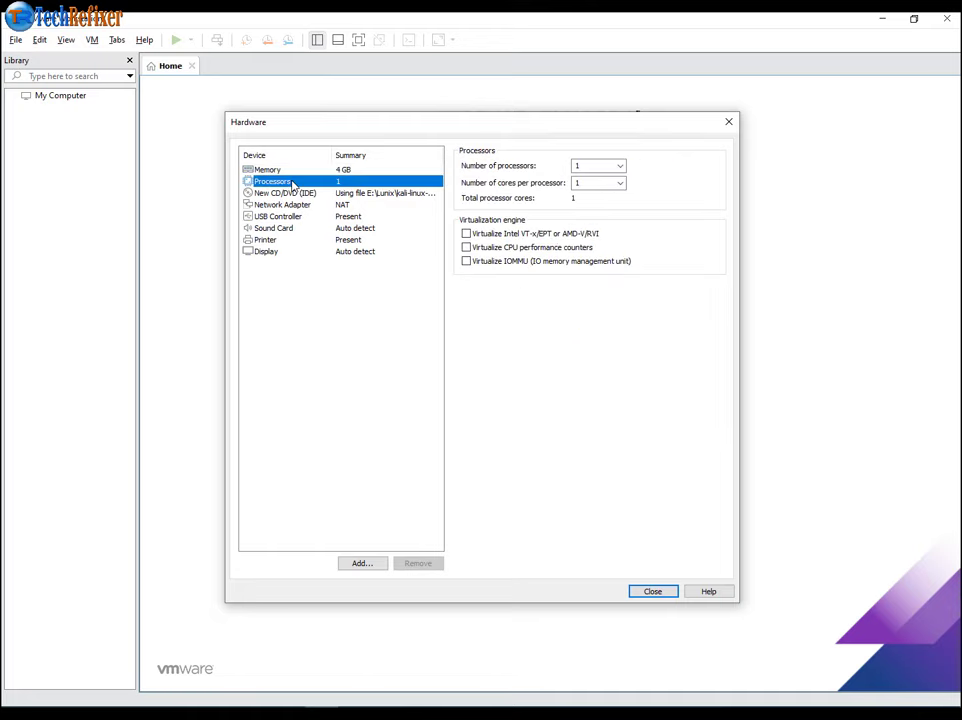
click(620, 167)
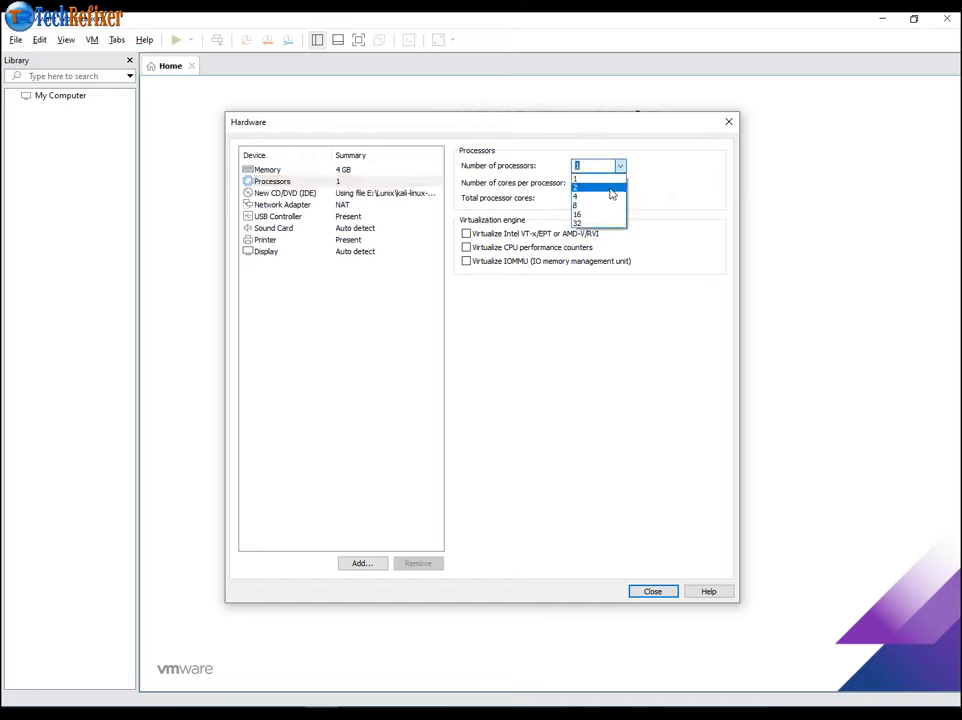
click(612, 184)
click(620, 184)
click(612, 205)
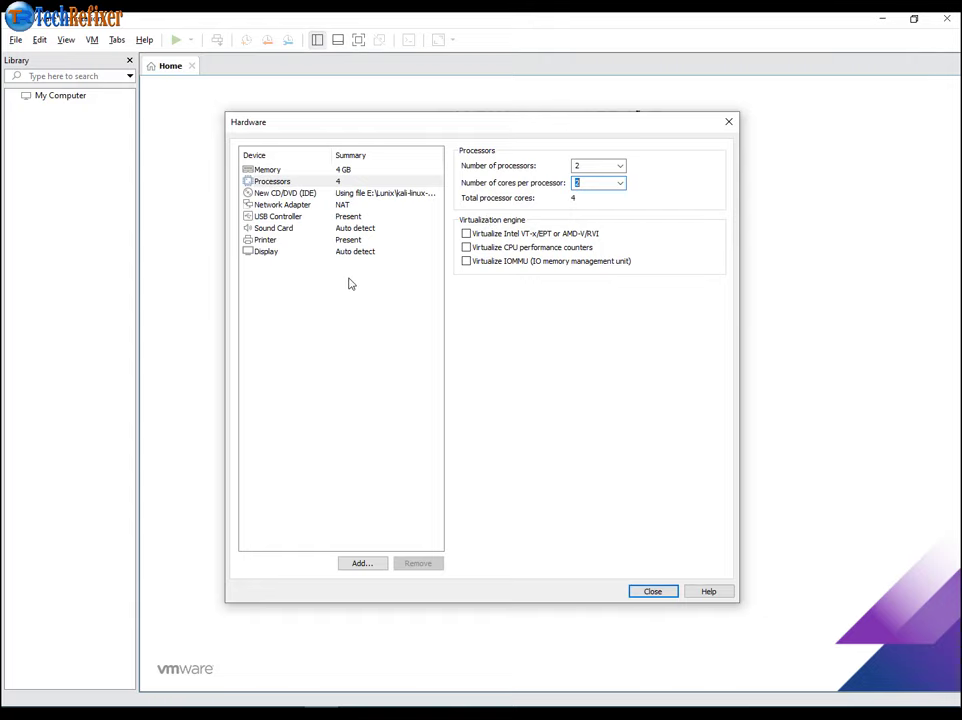
click(577, 182)
click(336, 171)
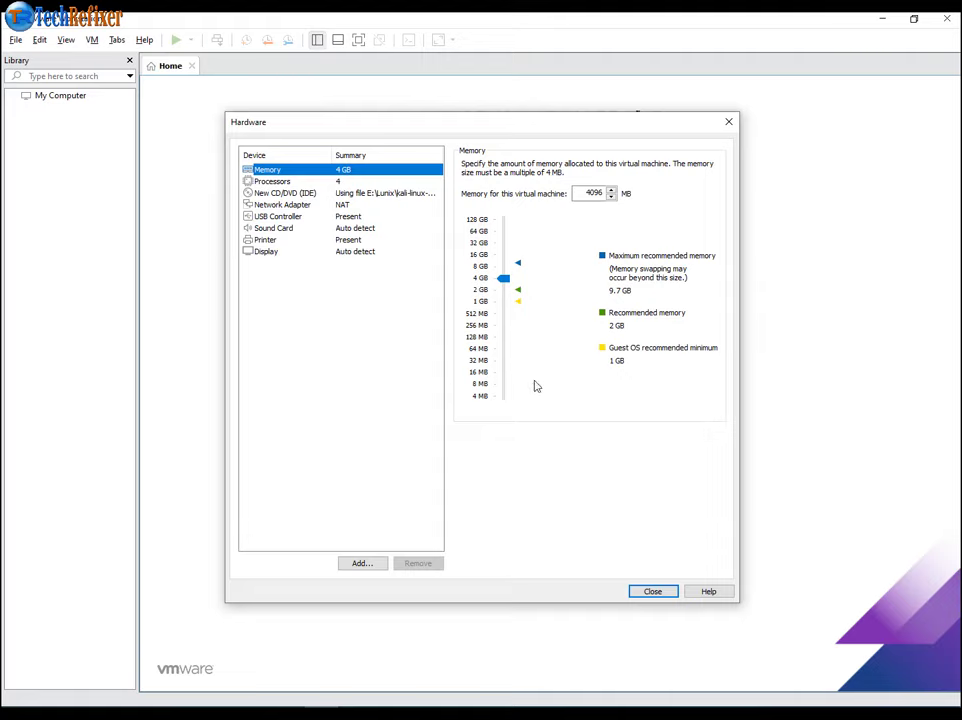
click(652, 592)
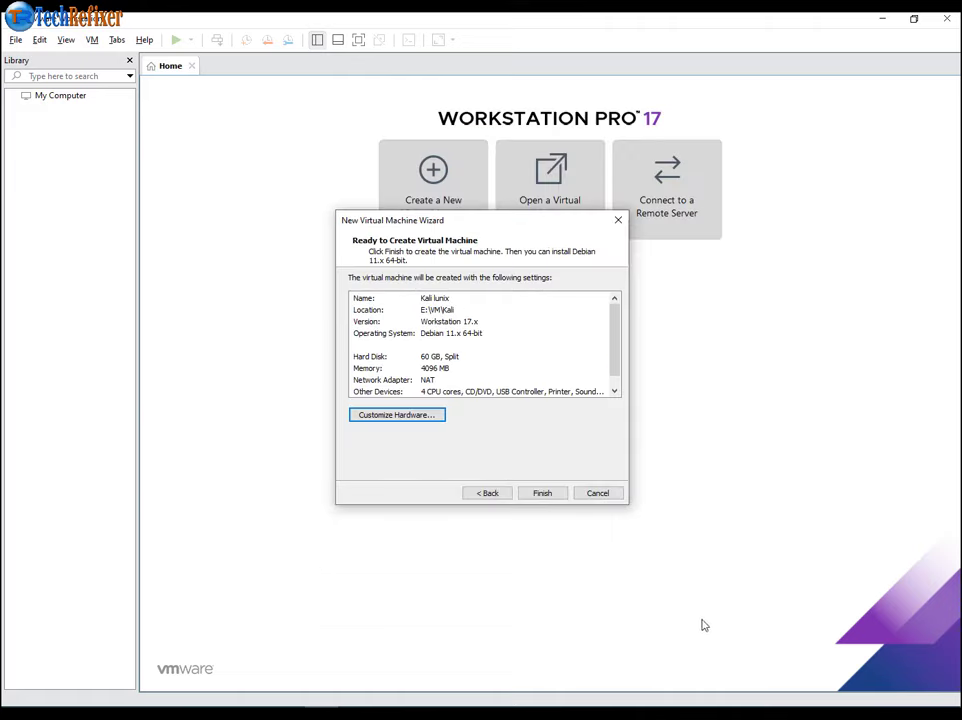
- Finish the wizard to create Kali lunix with 4 GB RAM, 4 cores and a 60 GB disk
click(542, 493)
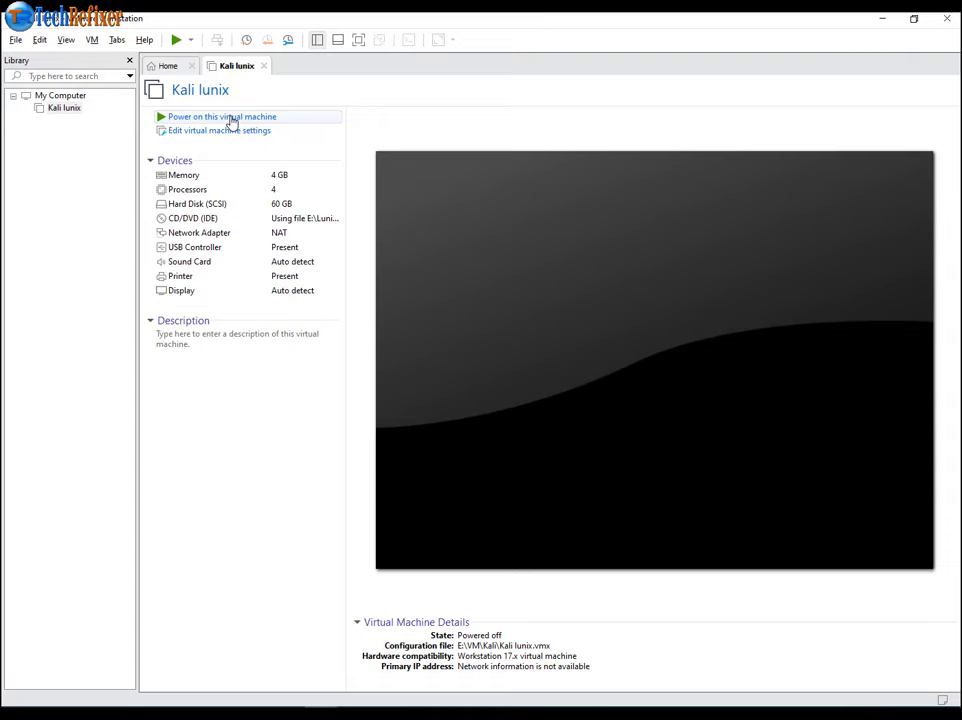
- Power on Kali lunix and capture keyboard input in its console
click(231, 117)
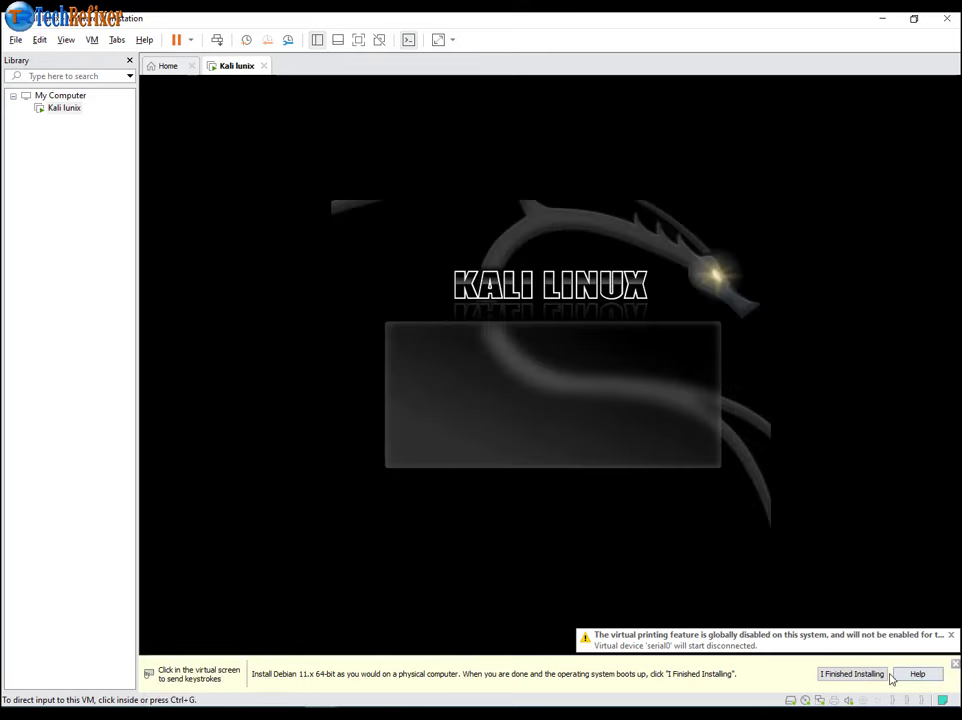
click(852, 674)
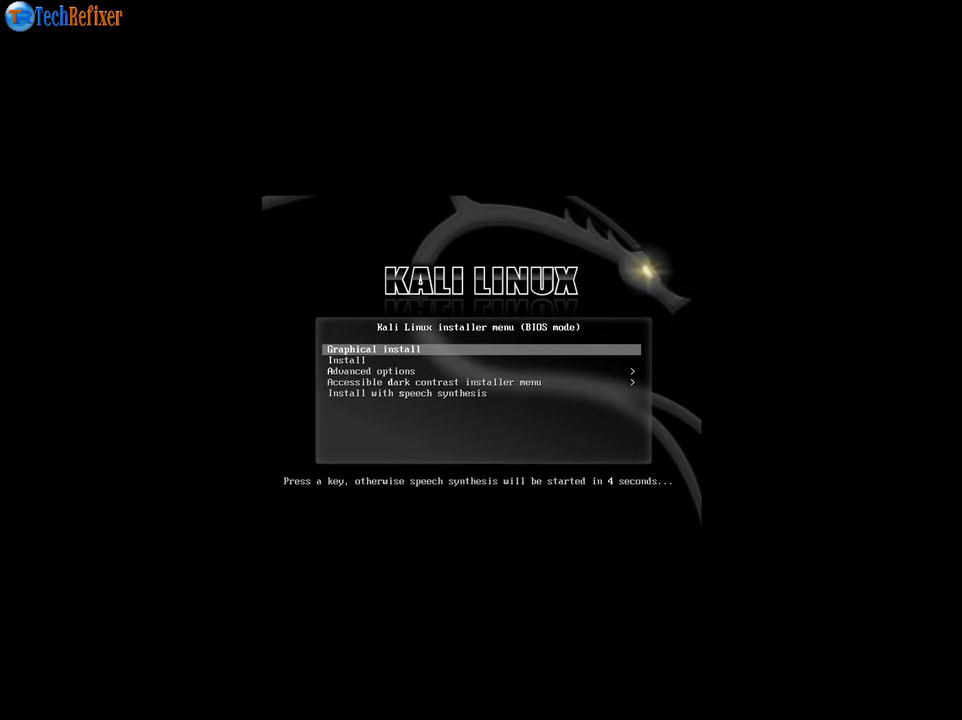
- Choose 'Graphical install' from the Kali boot menu
key(Down)
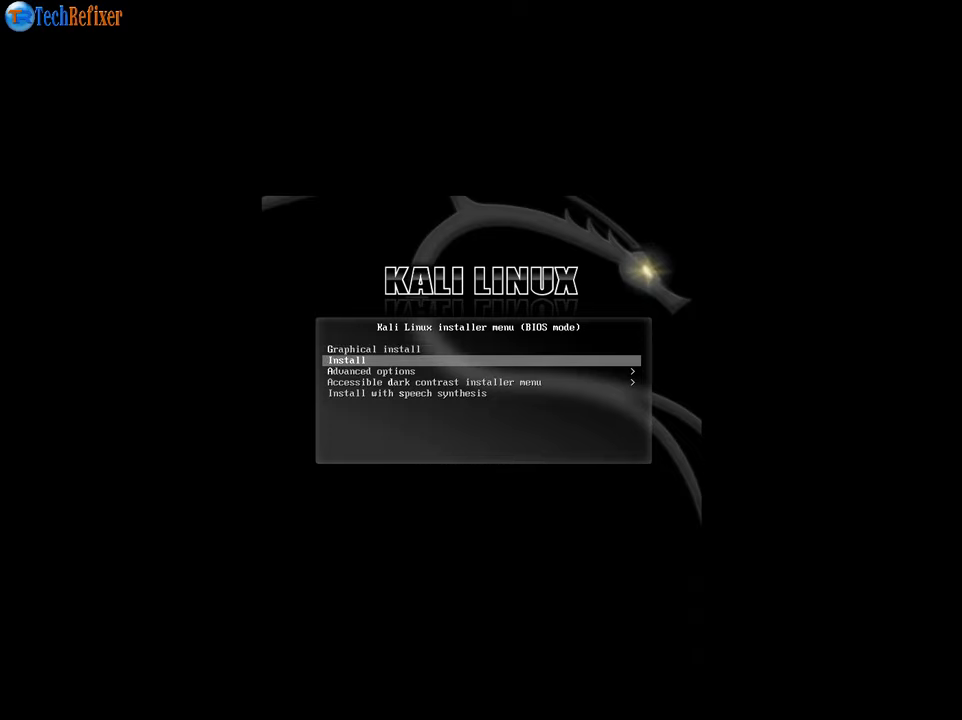
key(Up)
key(Up)
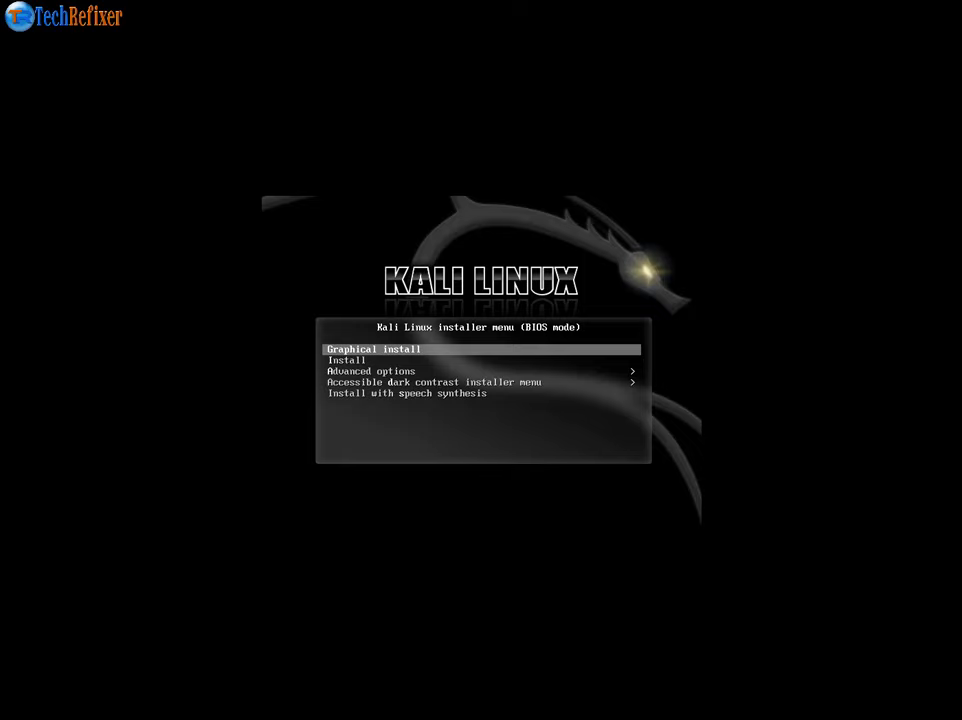
key(Return)
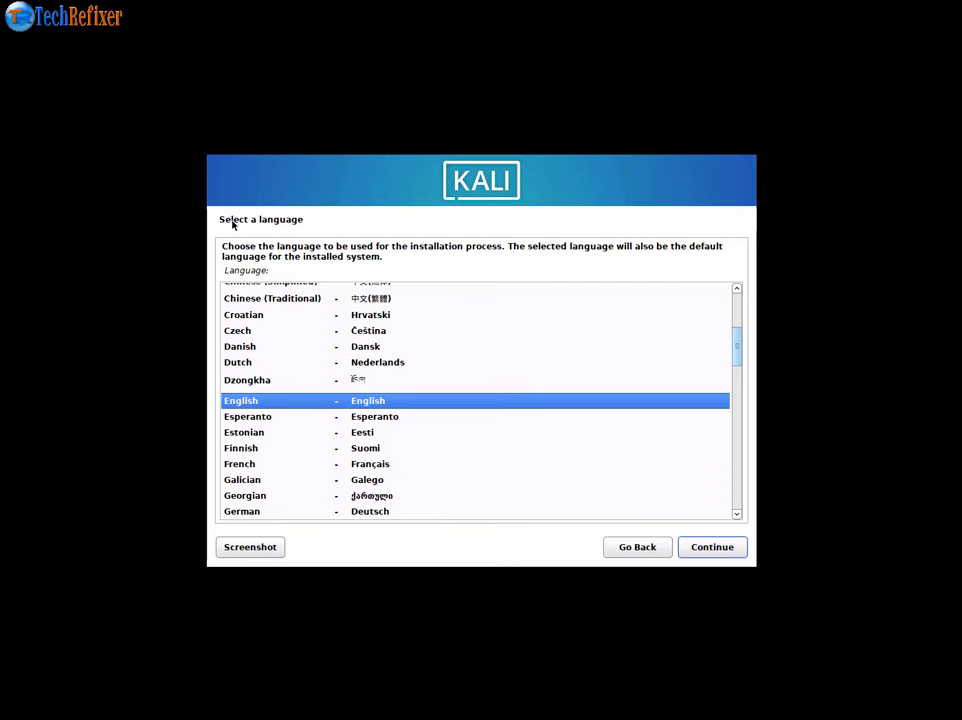
- Keep English and United States, and select the French keyboard keymap
click(711, 549)
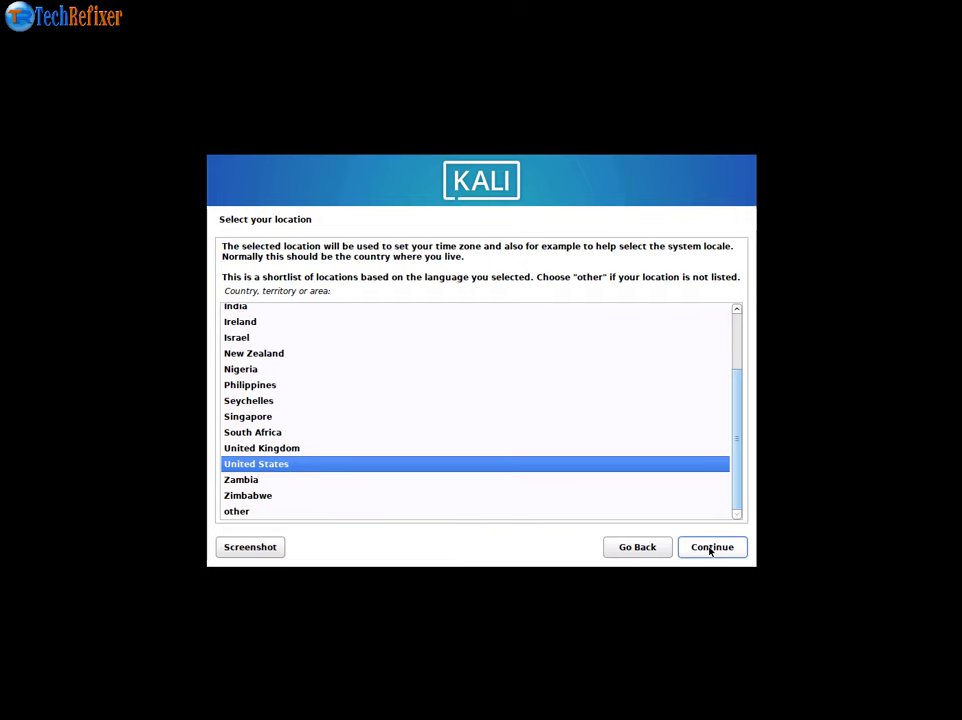
click(711, 548)
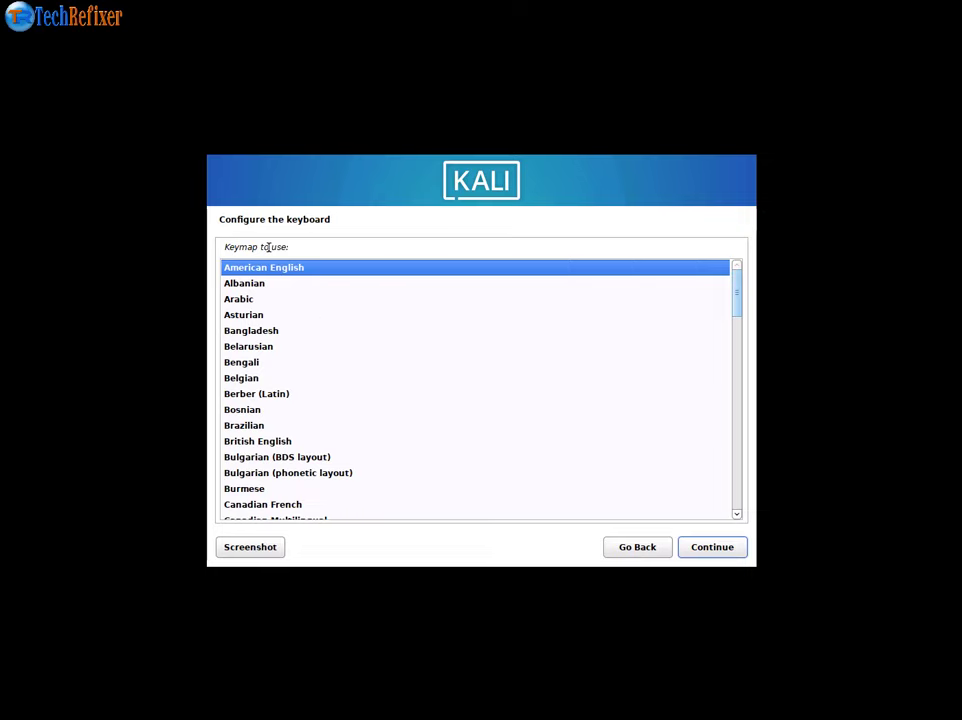
scroll(324, 393, down, 3)
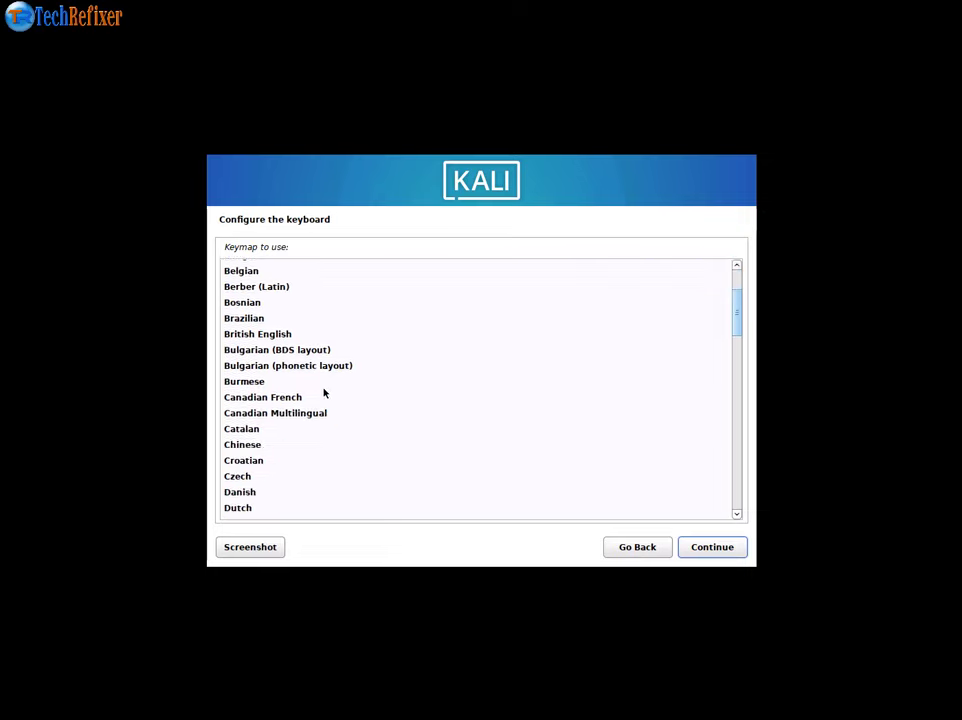
scroll(324, 393, down, 5)
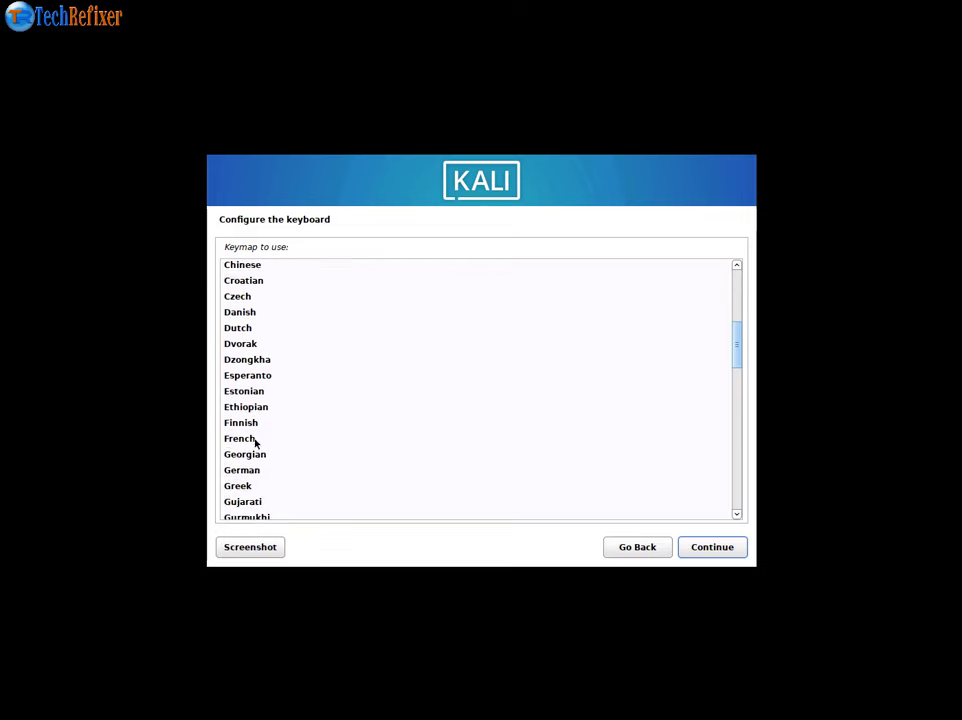
click(255, 441)
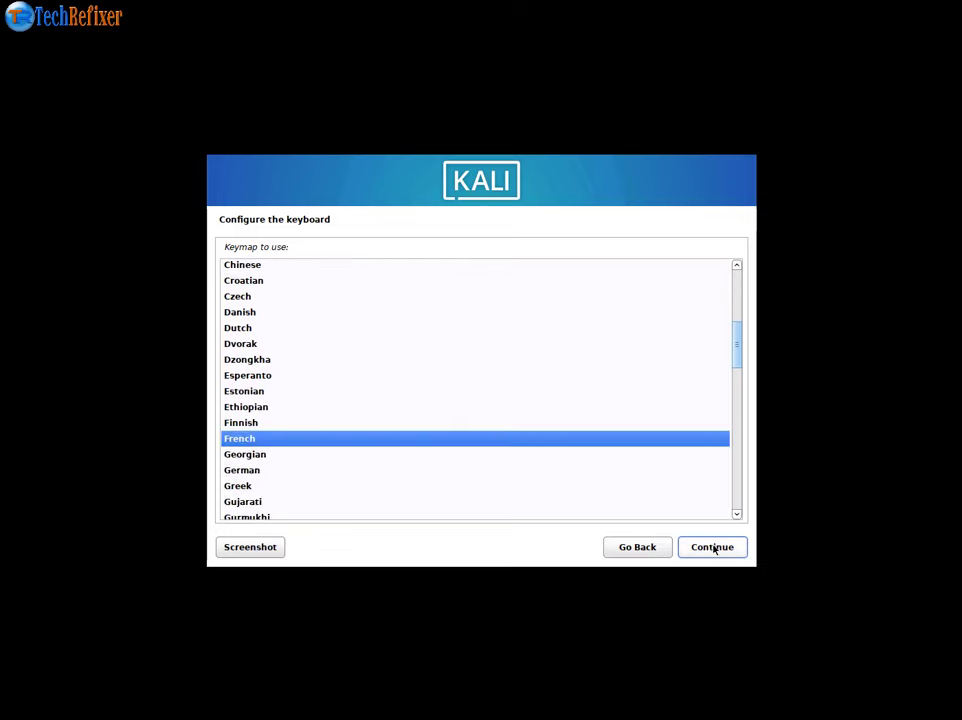
click(712, 547)
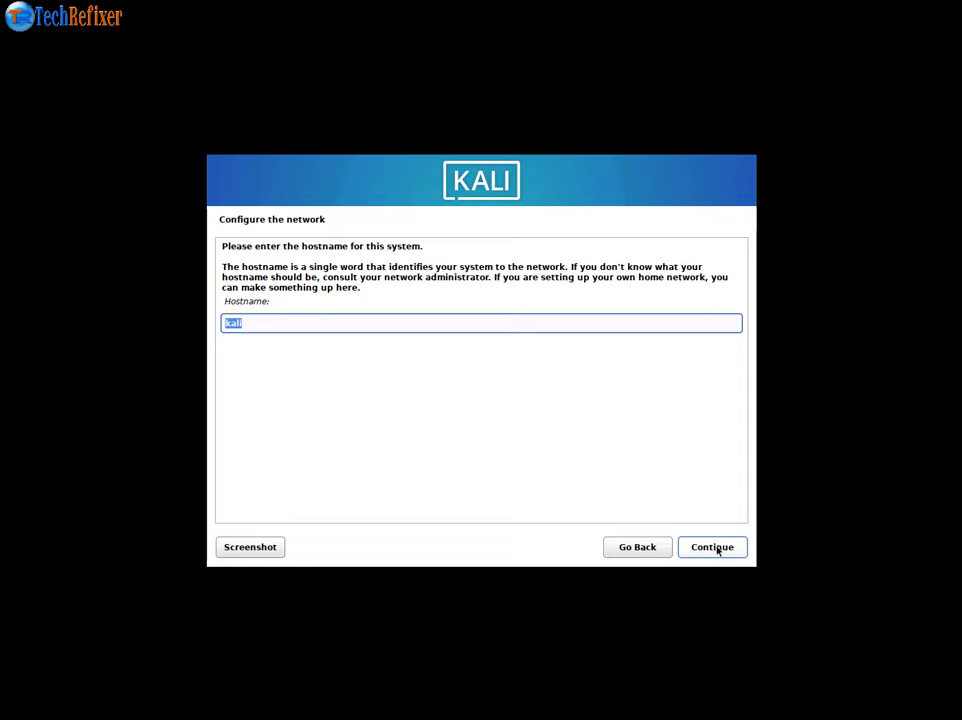
- Keep hostname kali with no domain, enter the user's full name, accept the username, and type the password
click(712, 547)
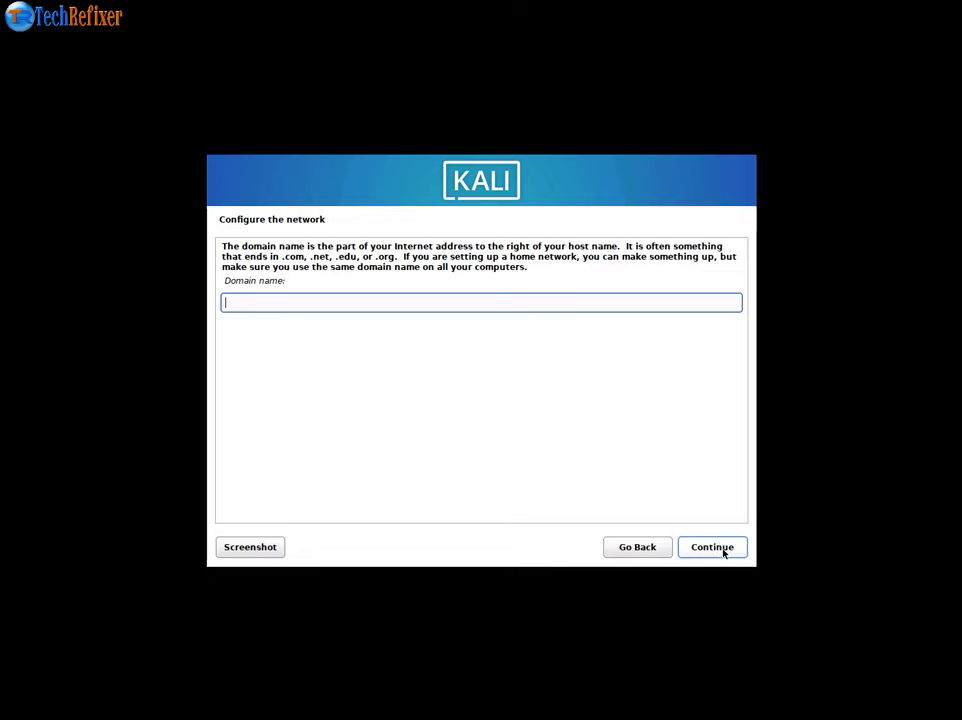
click(724, 552)
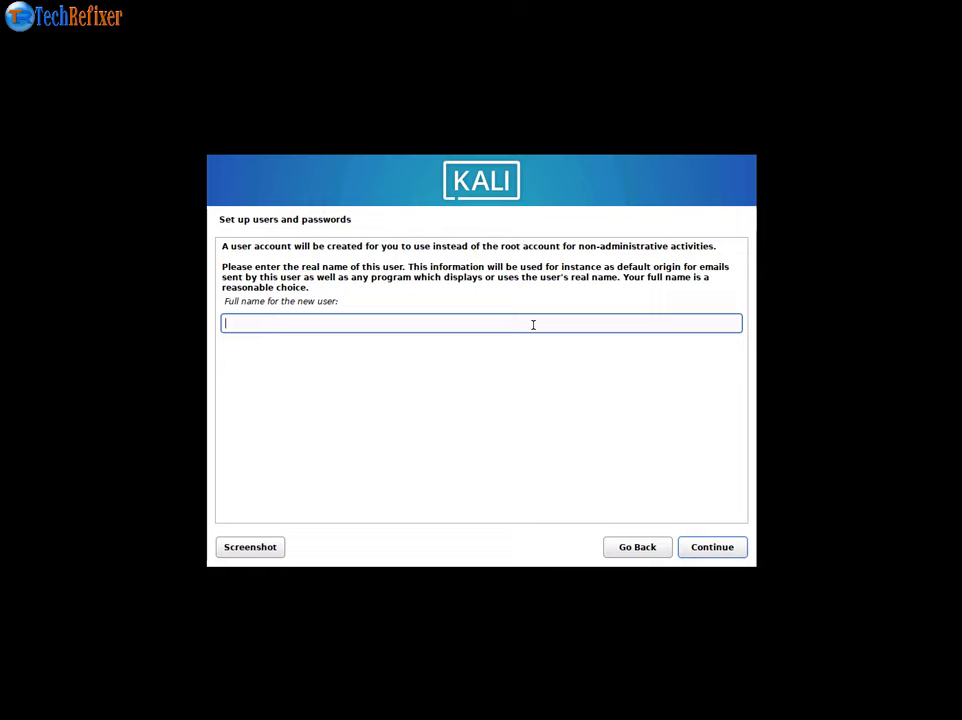
text(techrefixer)
click(717, 549)
click(717, 549)
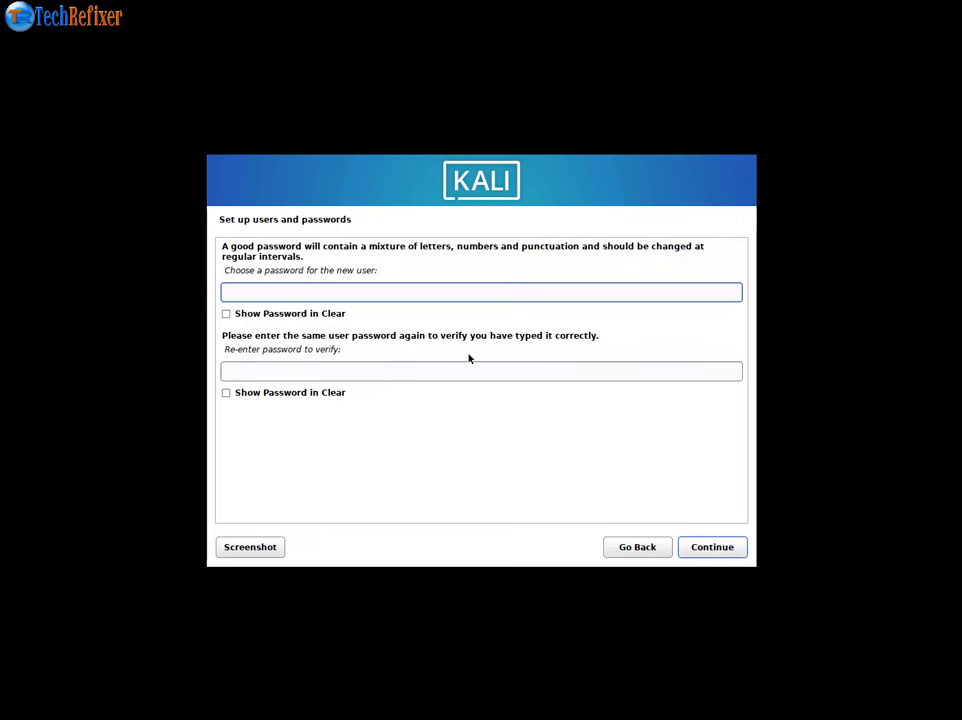
text(kali)
key(Tab)
key(Tab)
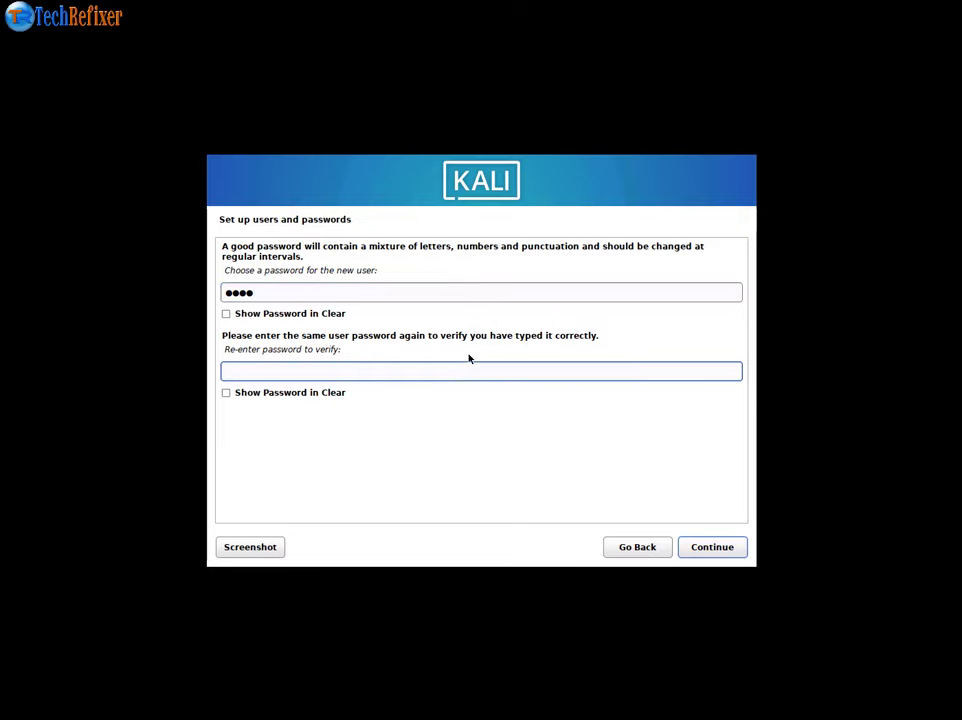
text(kali)
- Confirm the user password and accept the default time zone
click(695, 547)
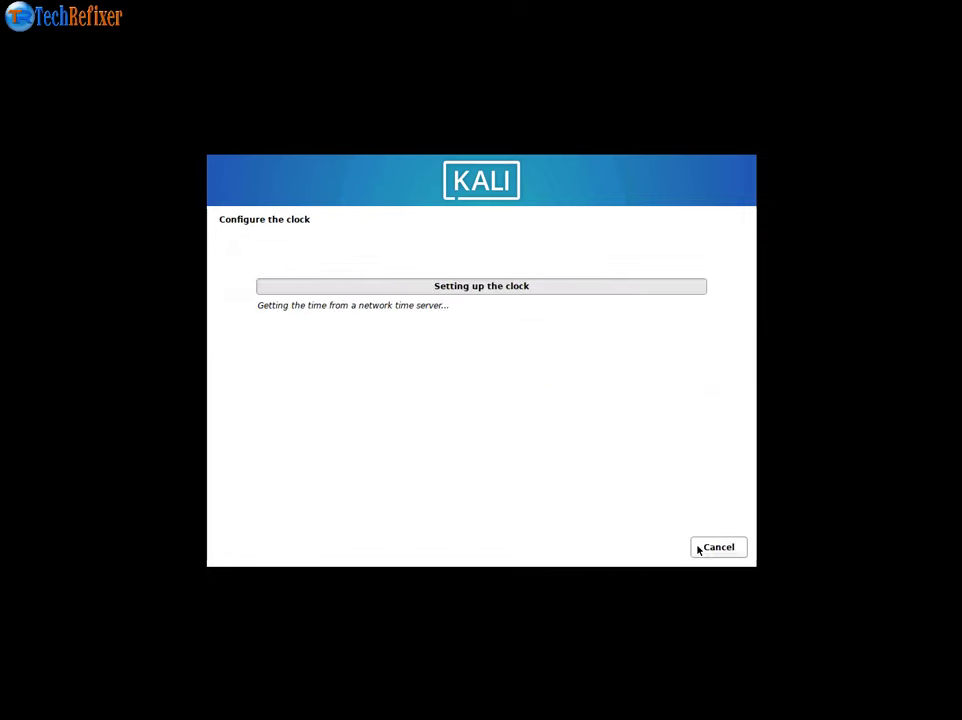
click(714, 556)
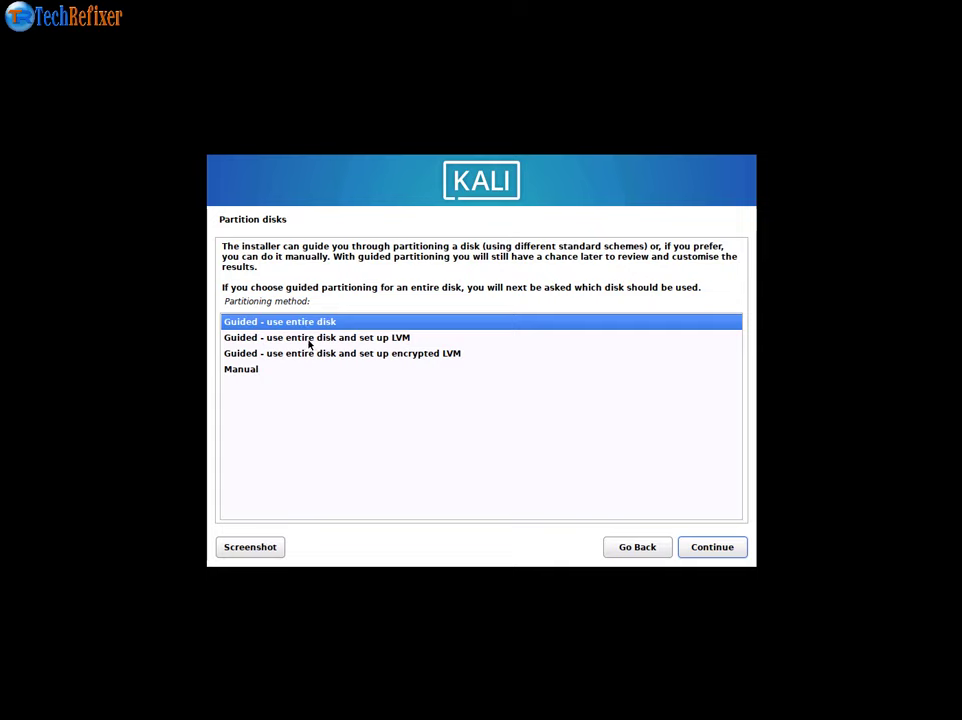
- Look at manual partitioning of the 64.4 GB disk, then return to the main menu and Partition disks
click(255, 371)
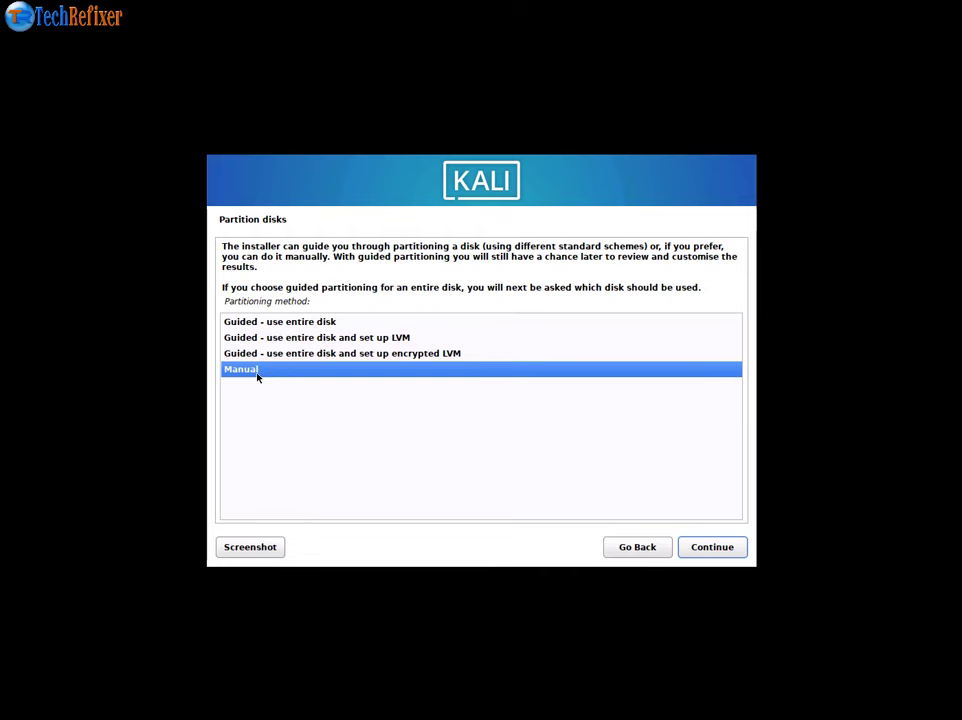
double_click(257, 376)
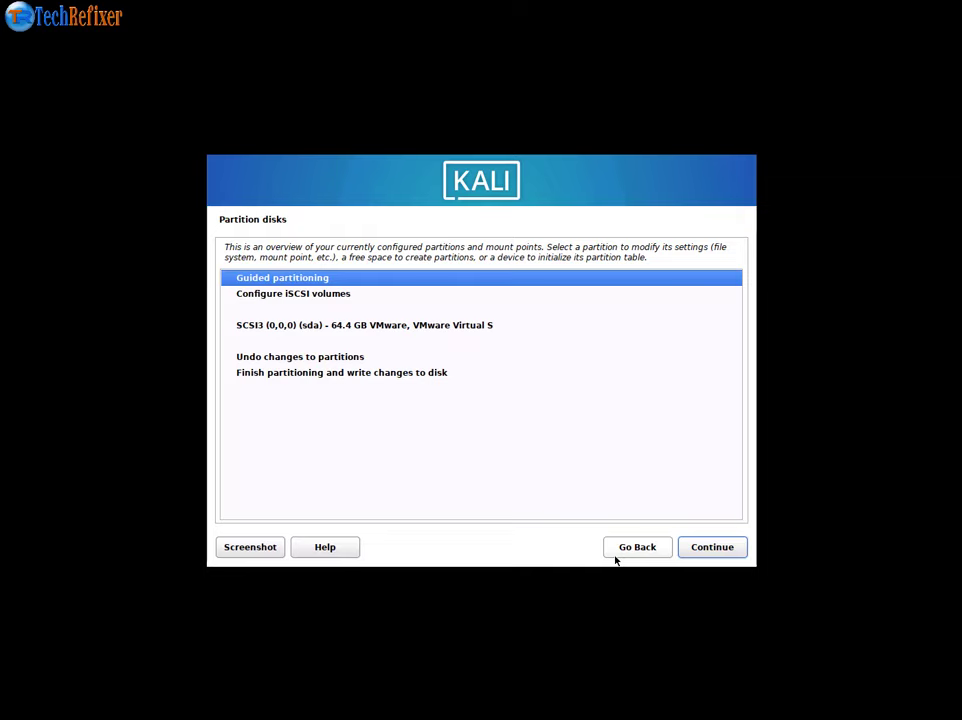
click(403, 328)
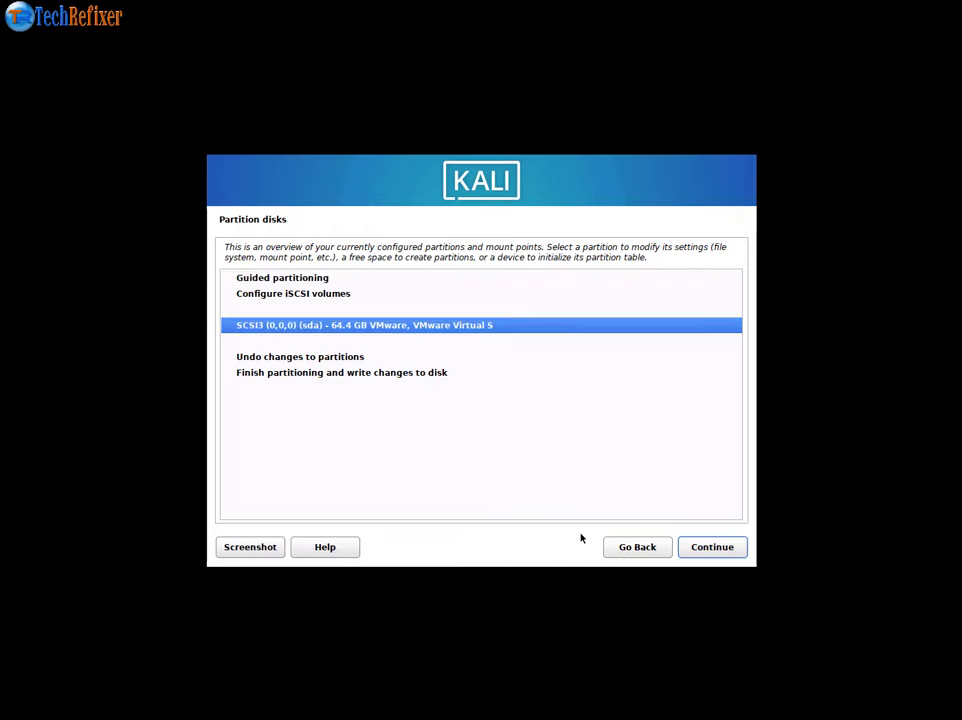
click(612, 554)
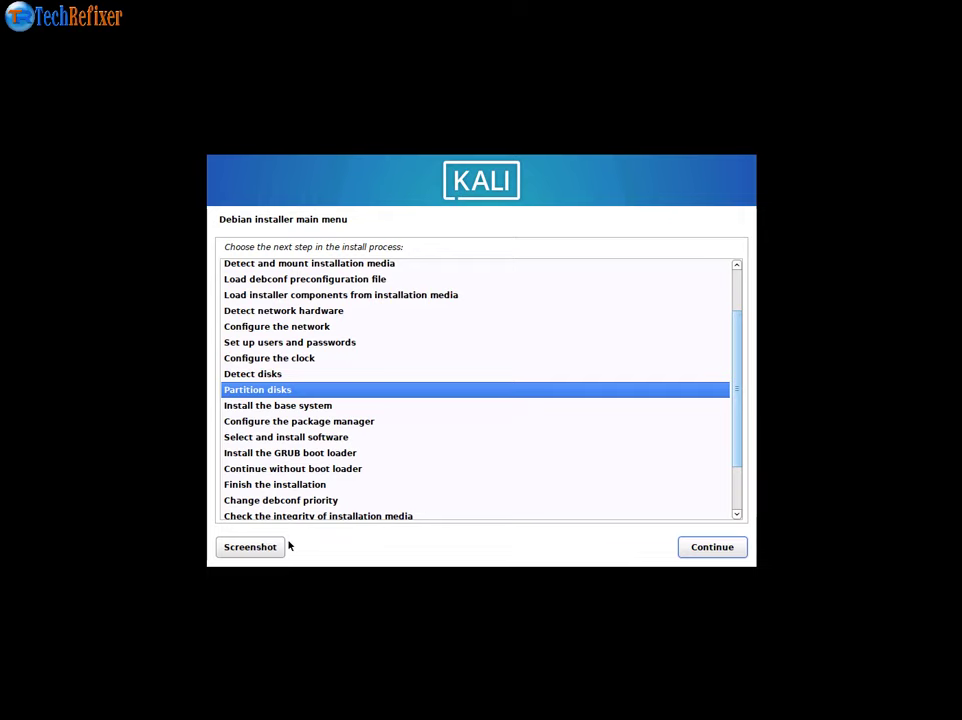
click(699, 549)
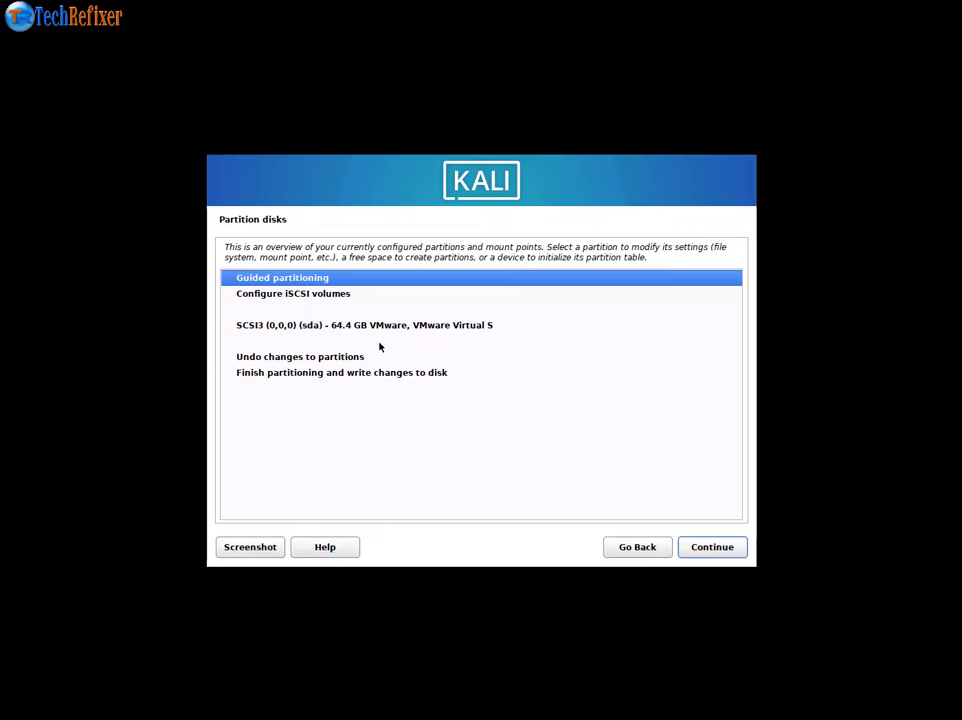
- Choose Guided - use entire disk and pick the 64.4 GB sda disk
click(359, 327)
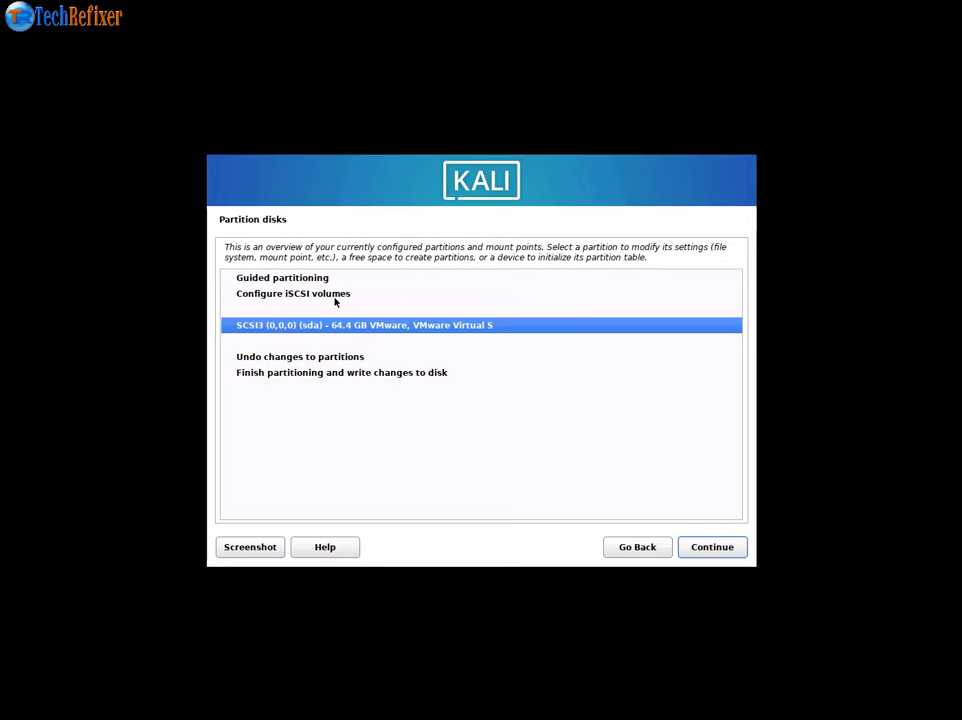
click(344, 360)
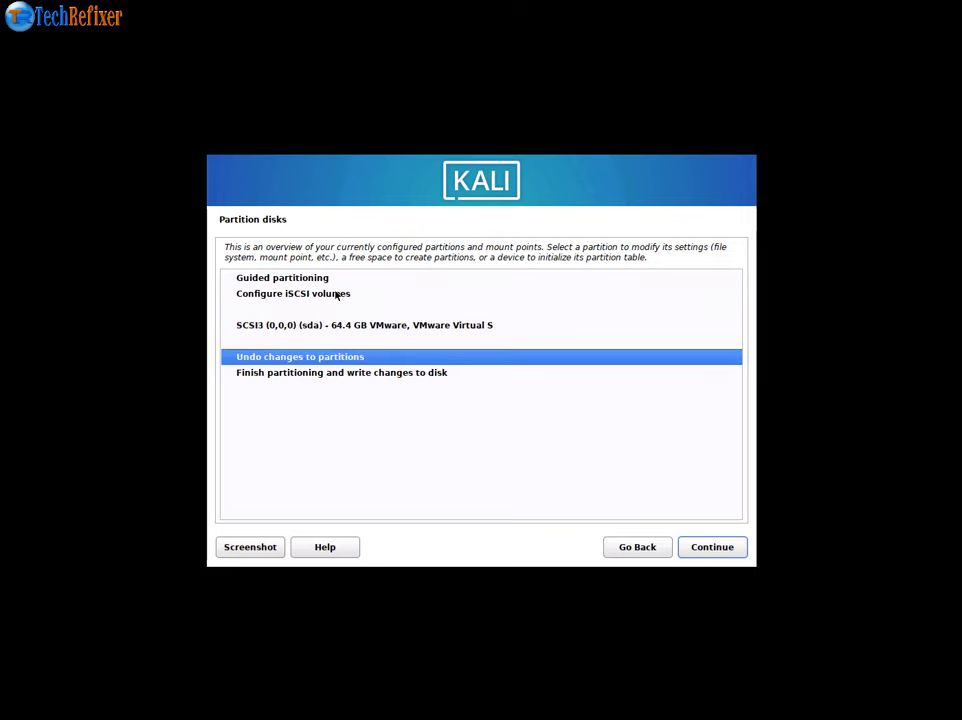
double_click(378, 280)
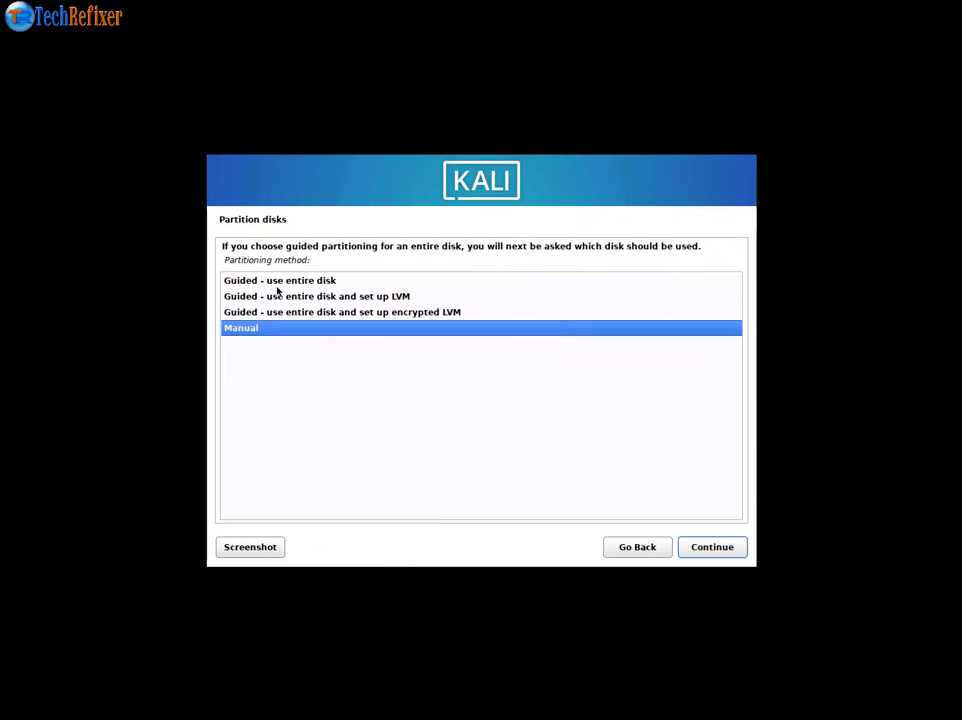
click(278, 284)
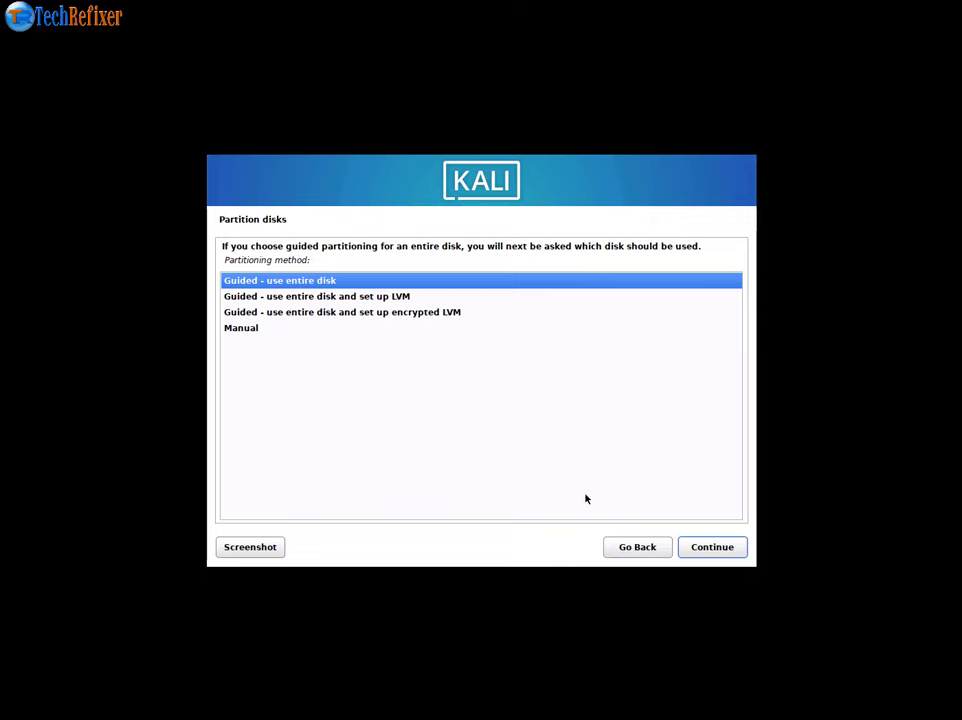
click(734, 553)
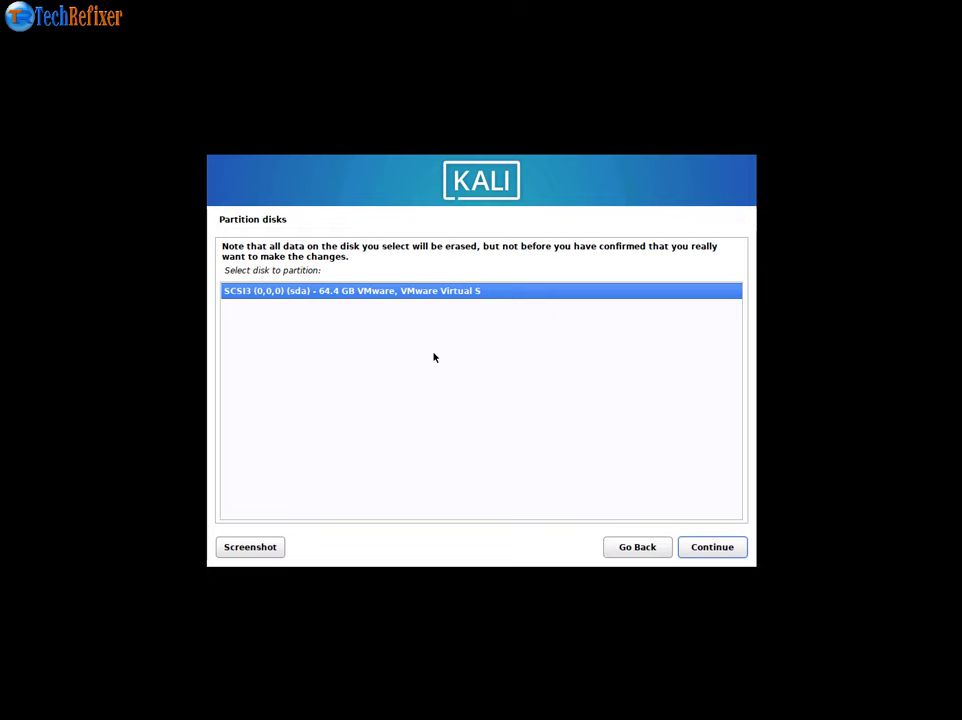
click(724, 553)
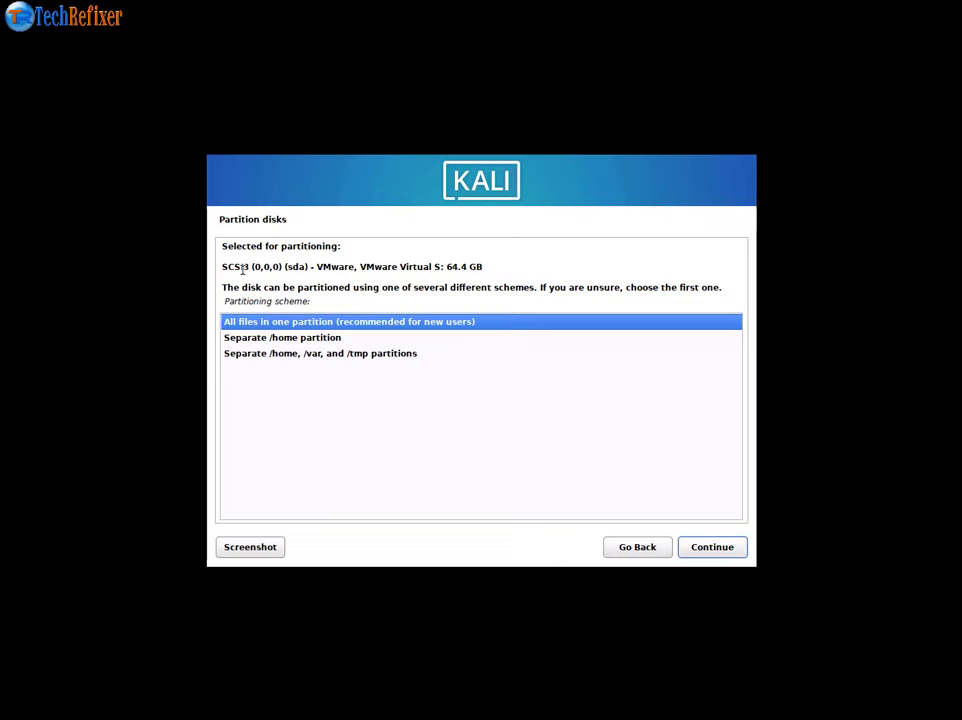
- Accept the 'All files in one partition' scheme
click(307, 343)
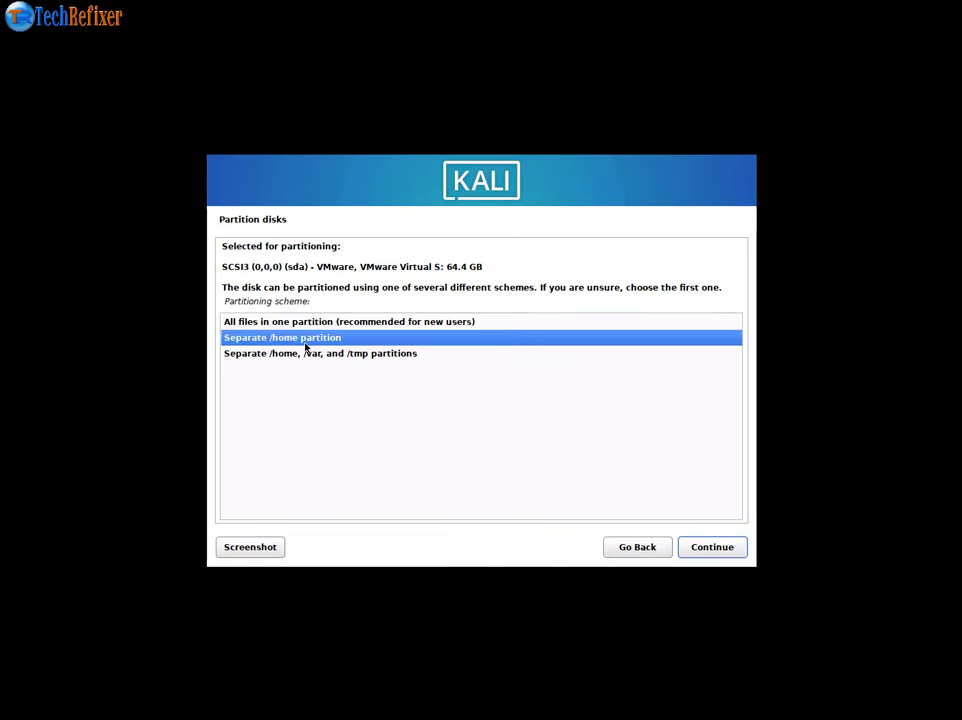
click(303, 353)
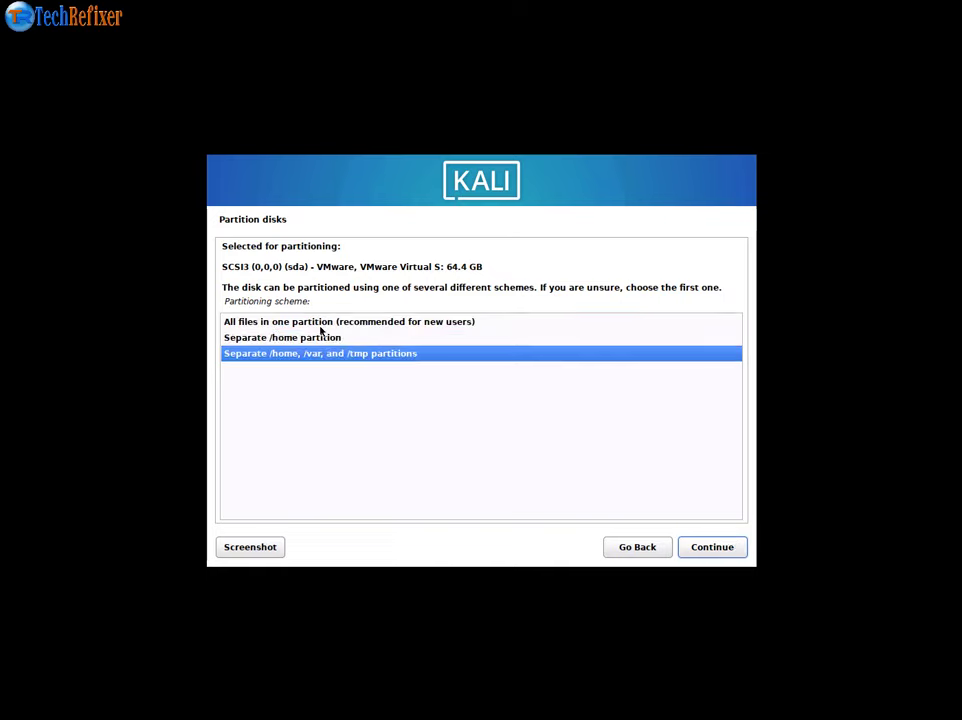
click(320, 322)
click(713, 547)
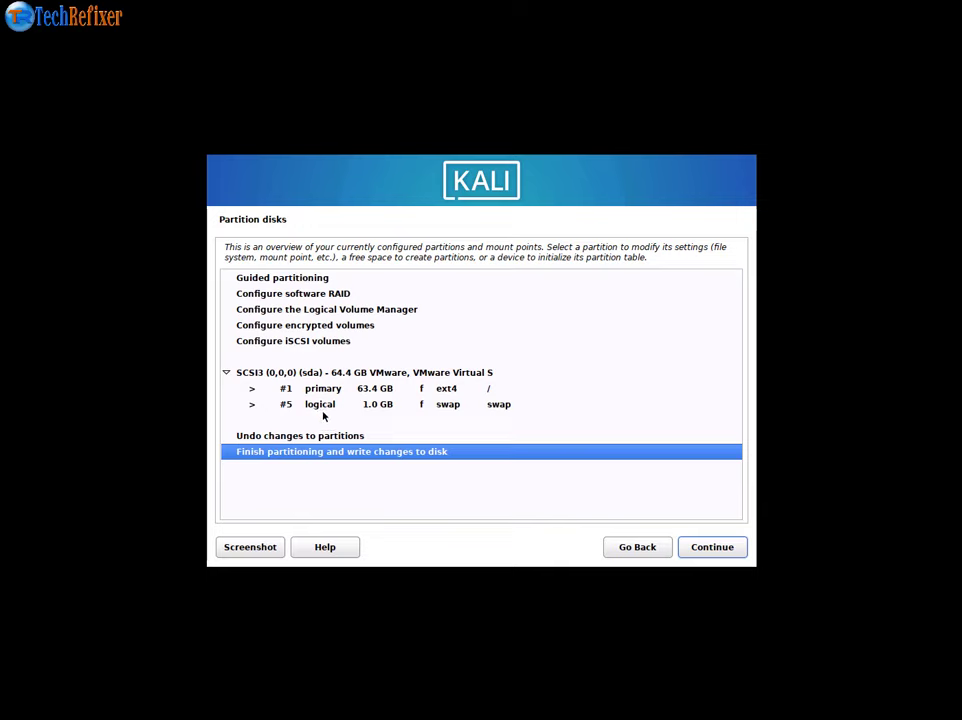
- Delete the 1.0 GB swap and 63.4 GB ext4 partitions, freeing the whole 64.4 GB disk
click(455, 405)
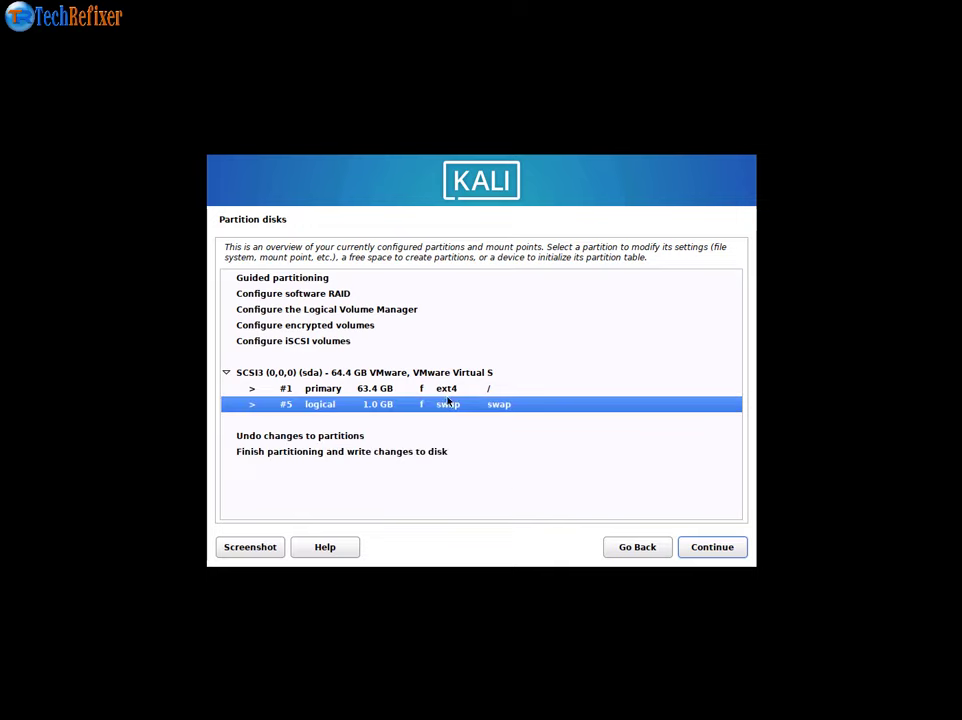
click(450, 394)
click(440, 408)
double_click(333, 405)
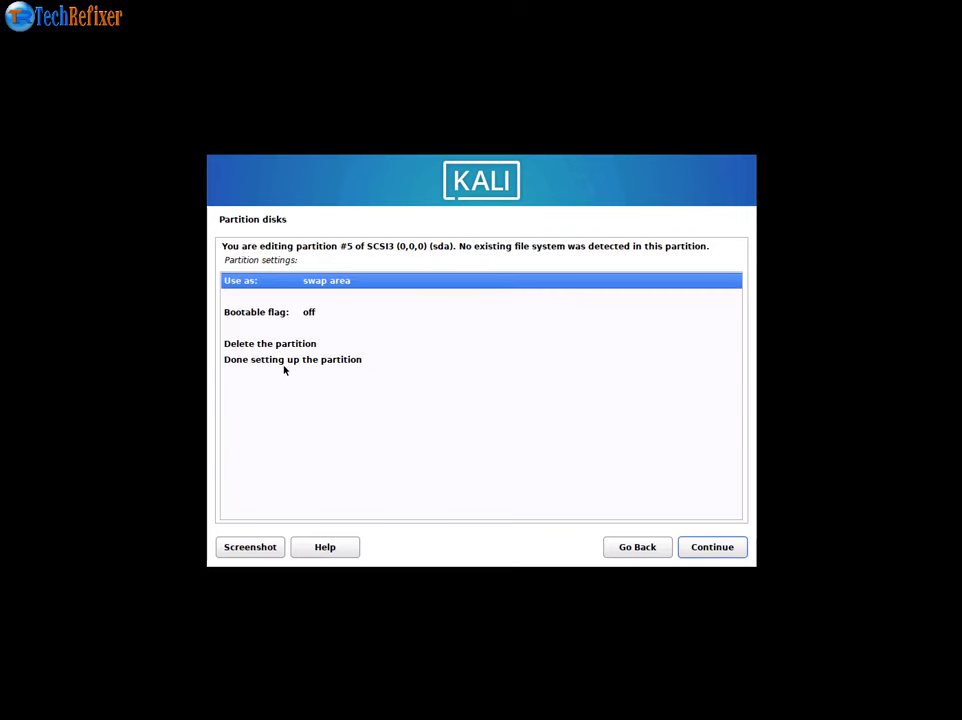
double_click(286, 345)
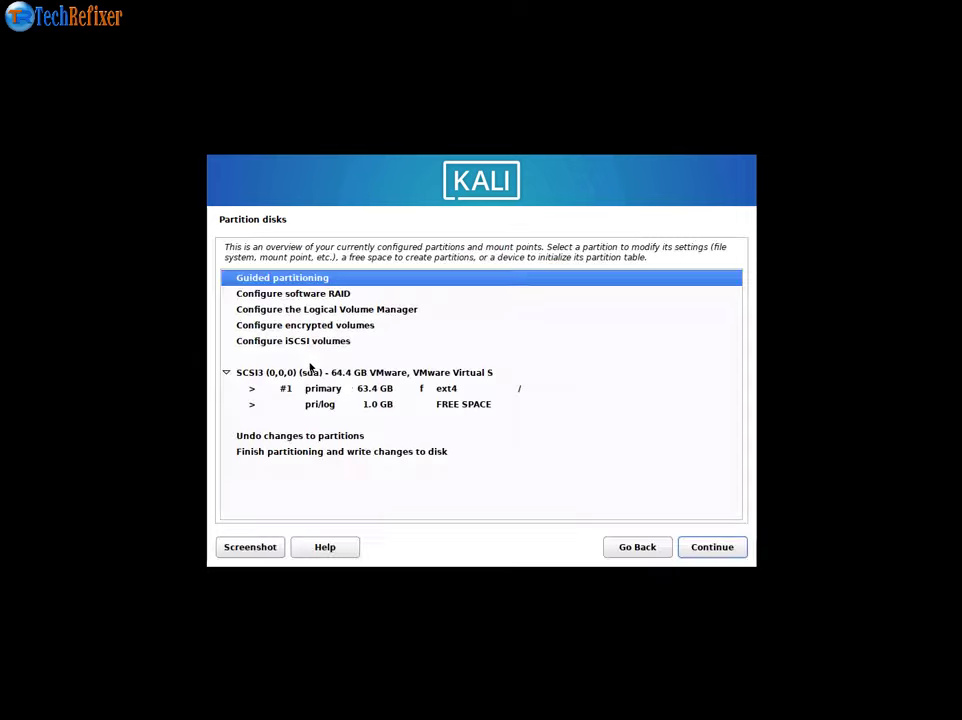
click(353, 391)
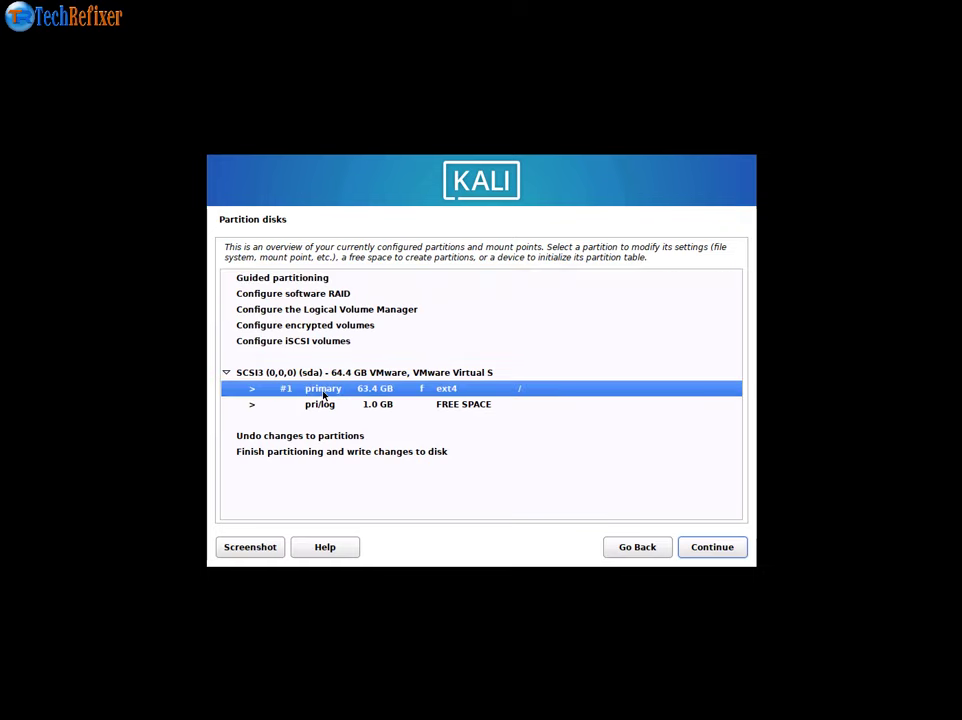
double_click(323, 394)
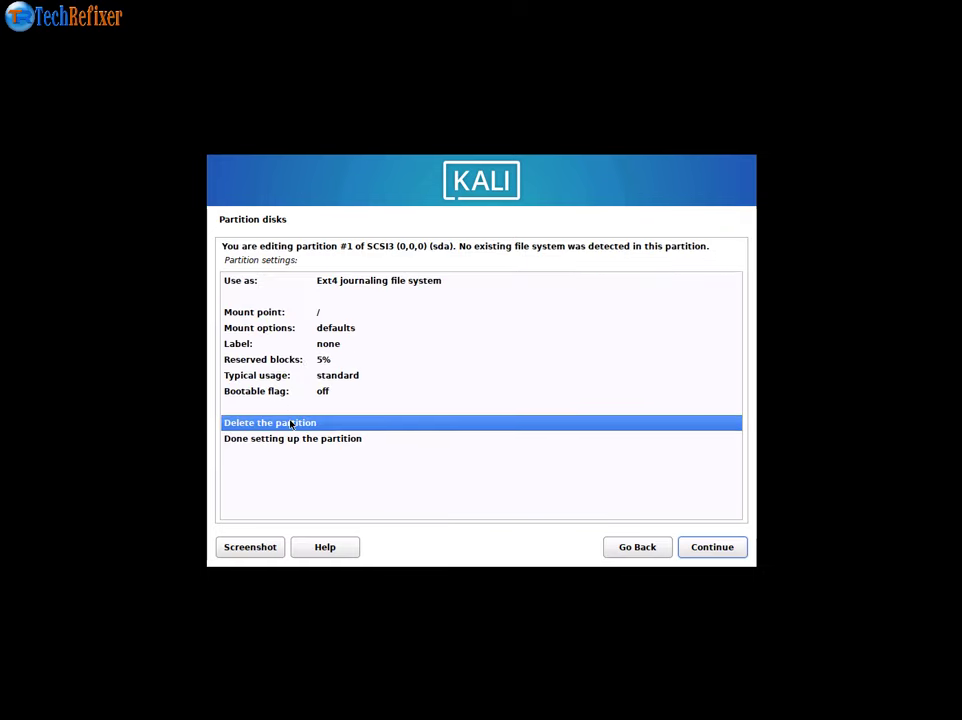
double_click(290, 424)
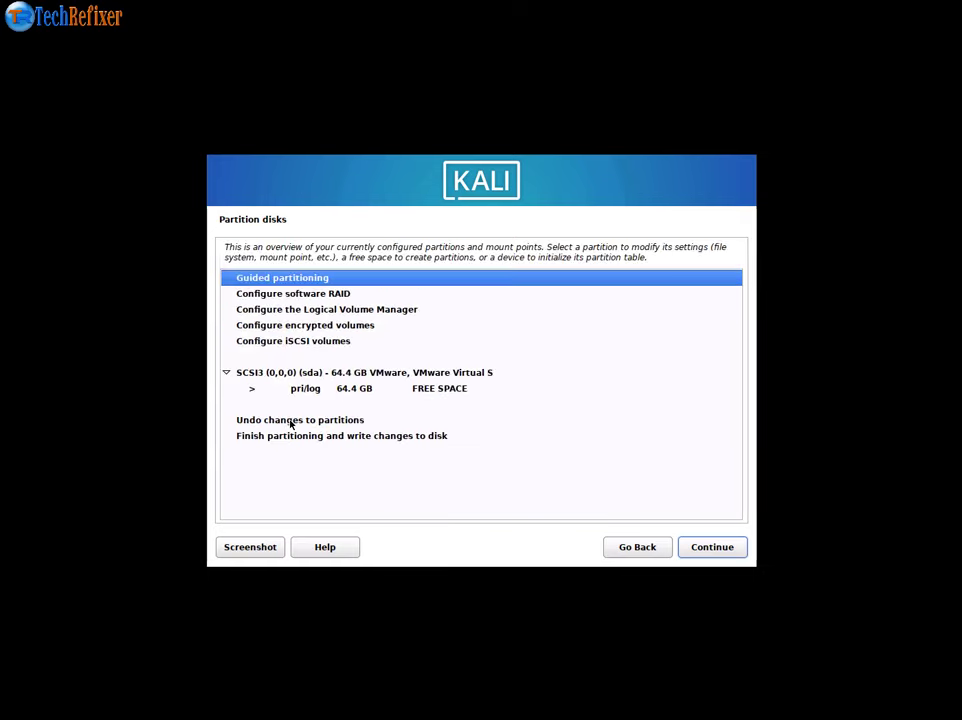
click(366, 392)
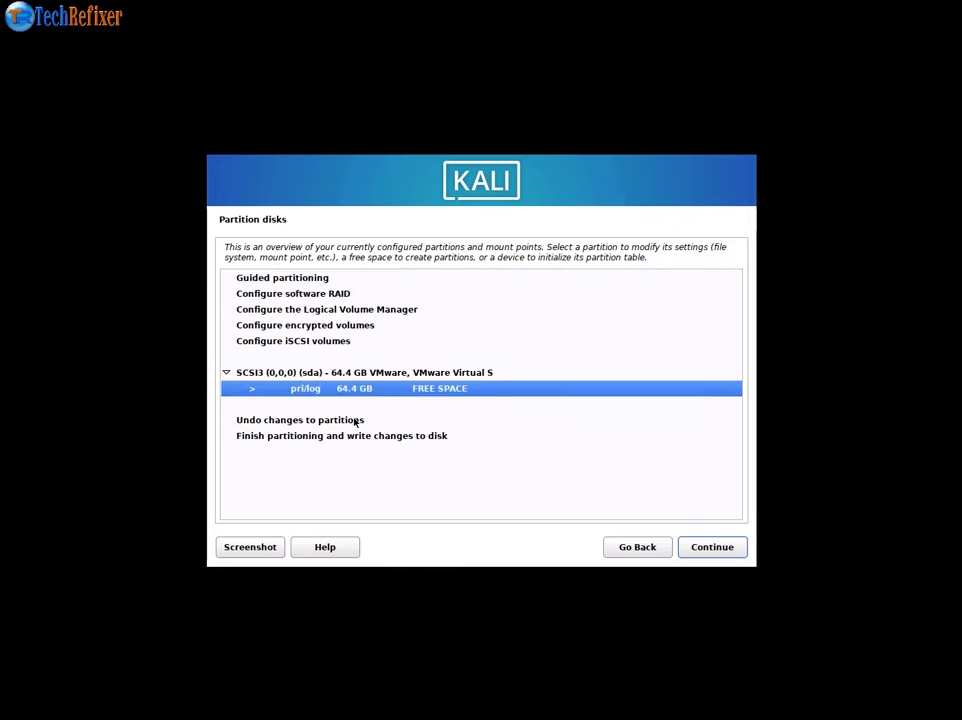
- Switch to manual partitioning and create a new partition in the 64.4 GB free space
double_click(250, 279)
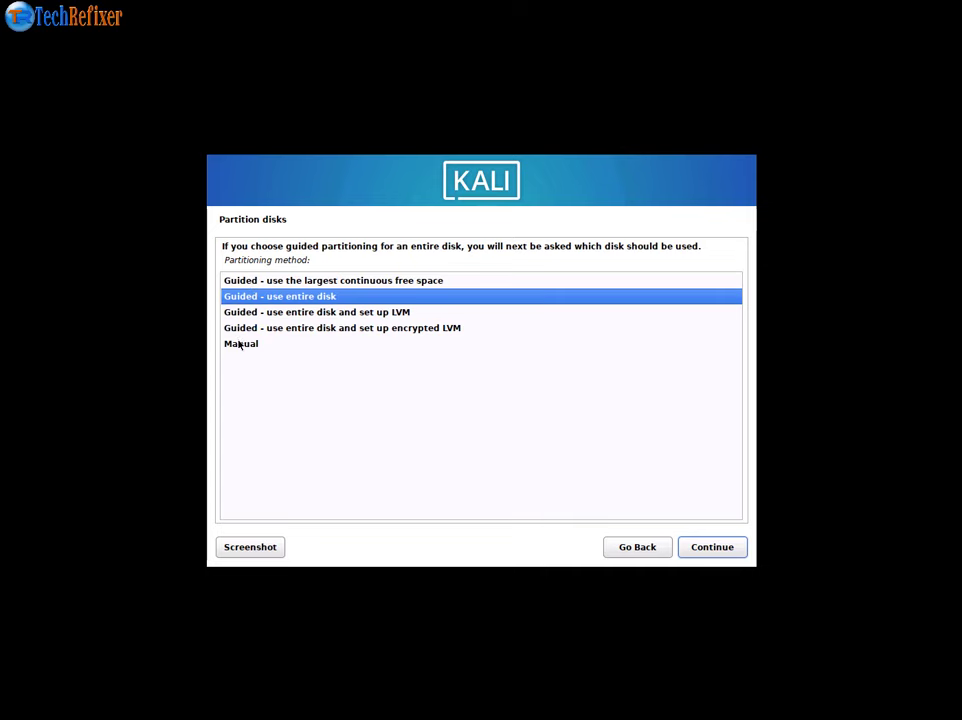
click(238, 344)
double_click(244, 344)
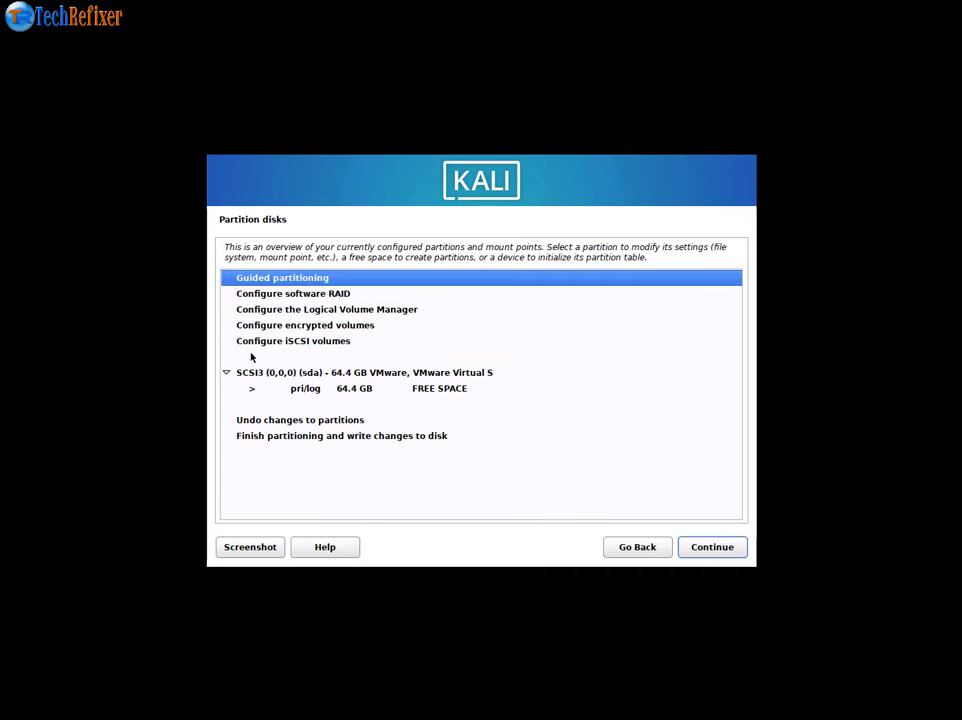
click(344, 390)
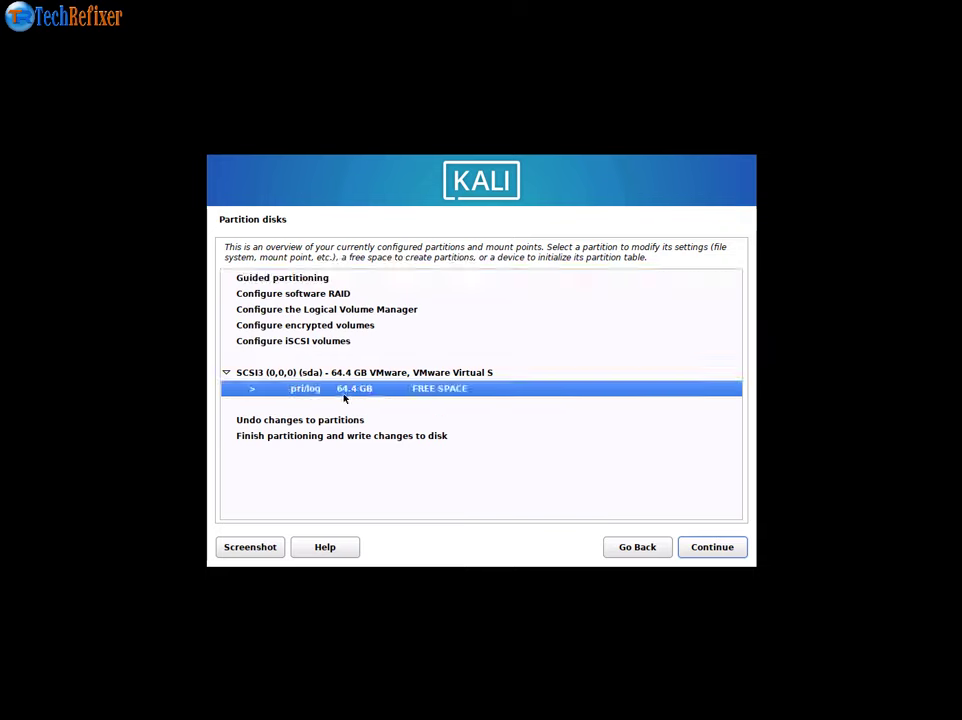
click(714, 550)
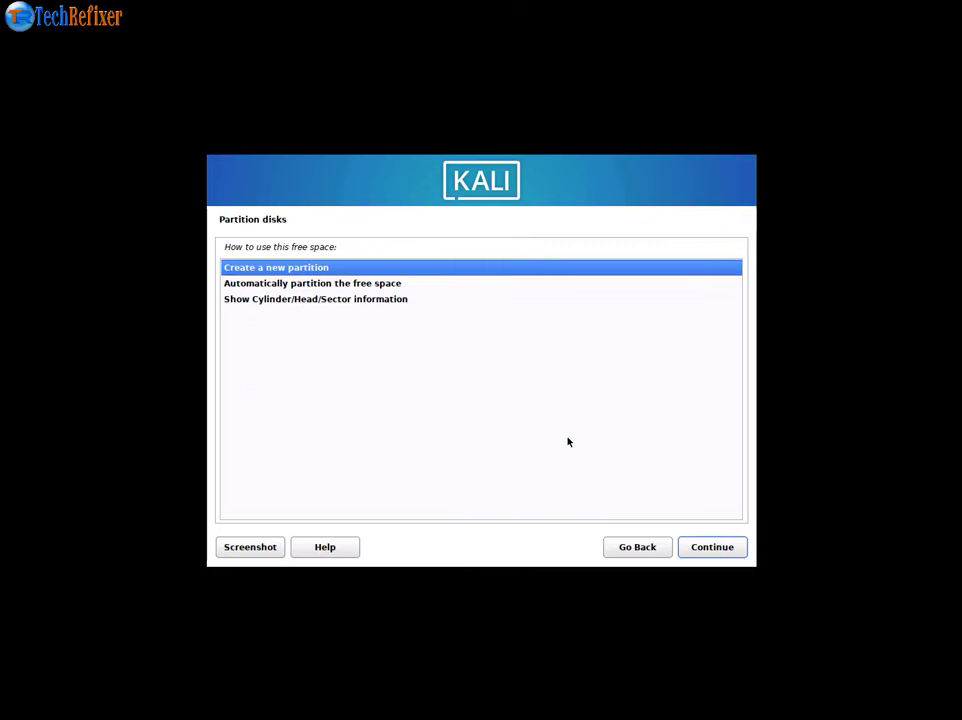
click(712, 547)
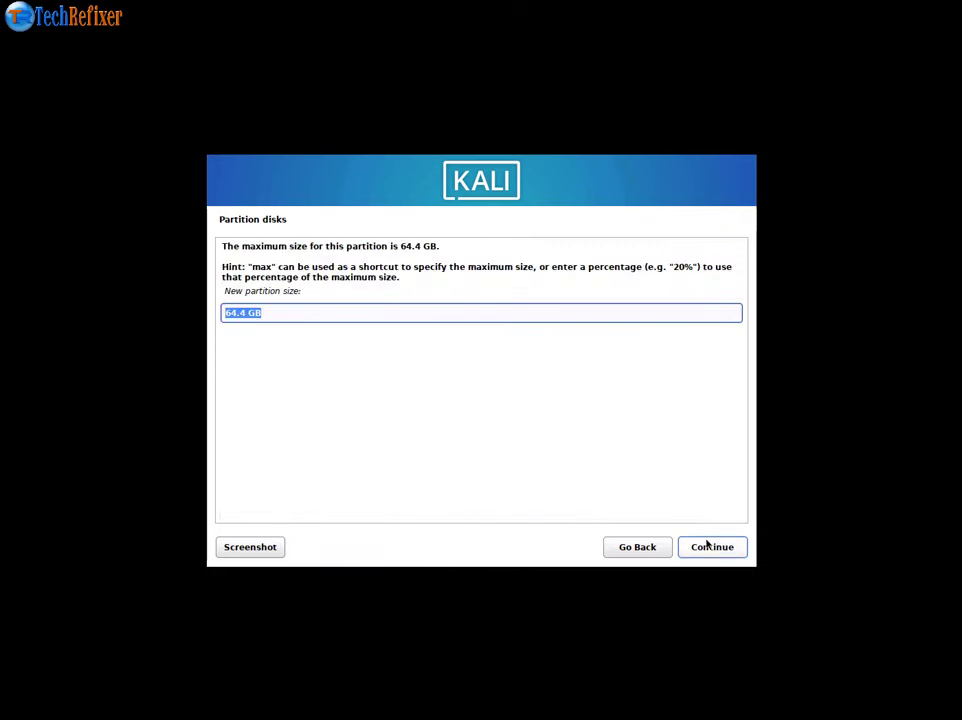
- Set the new partition's size to 60 GB
click(245, 314)
drag(247, 314, 207, 313)
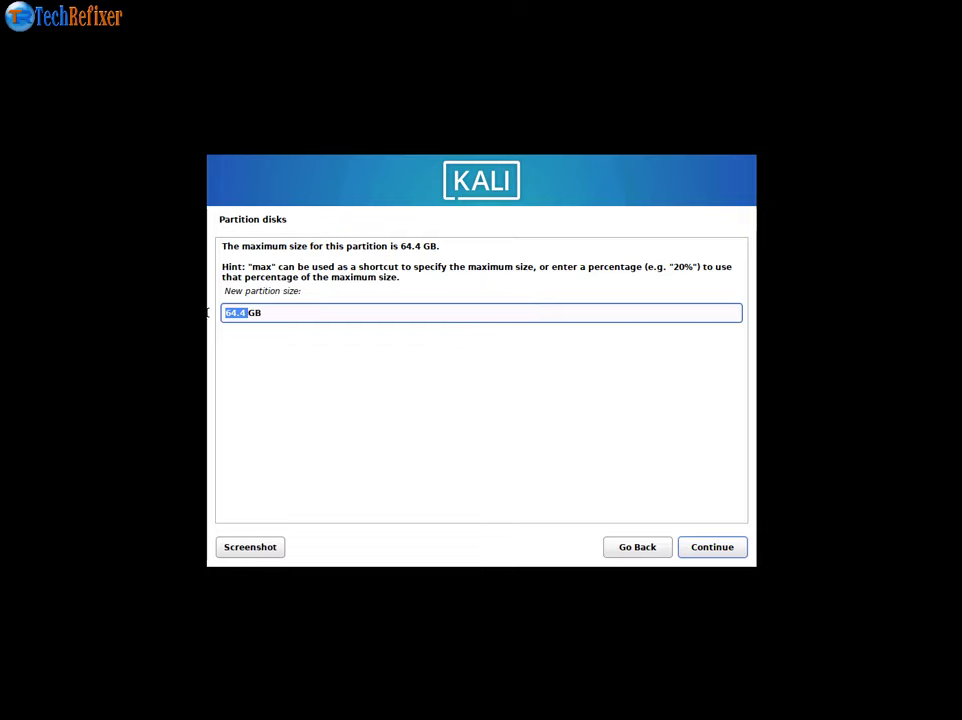
text(4)
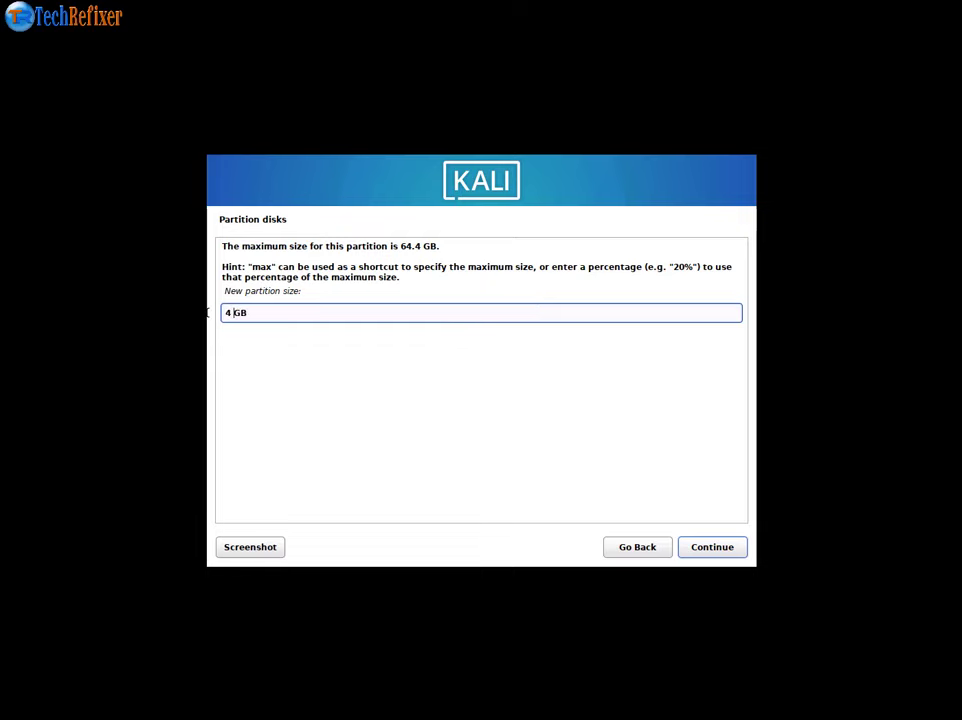
click(631, 549)
double_click(364, 393)
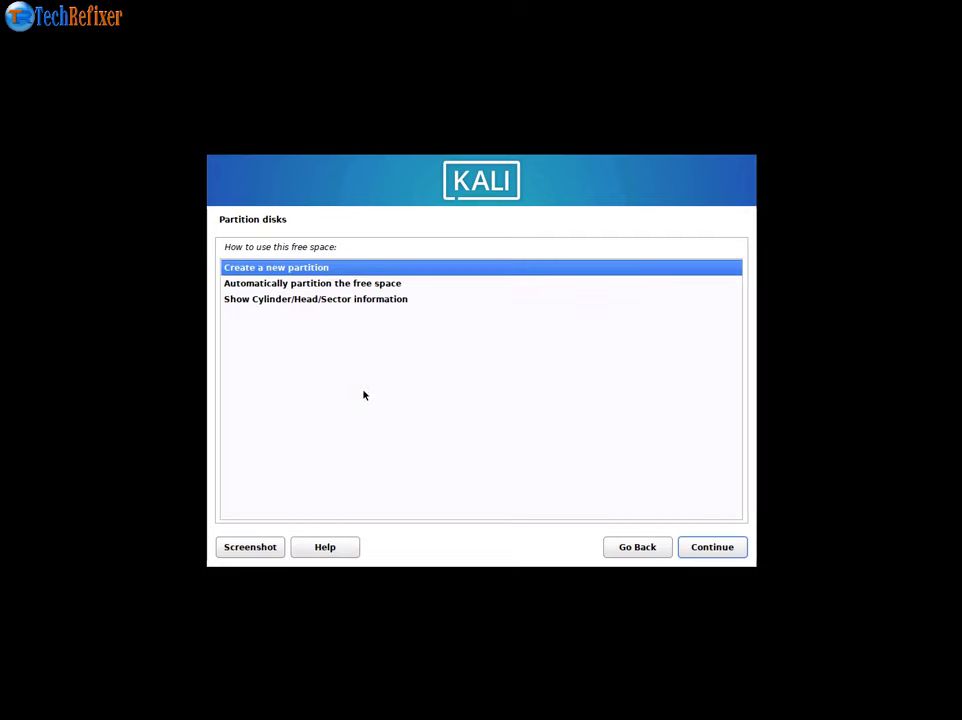
click(710, 549)
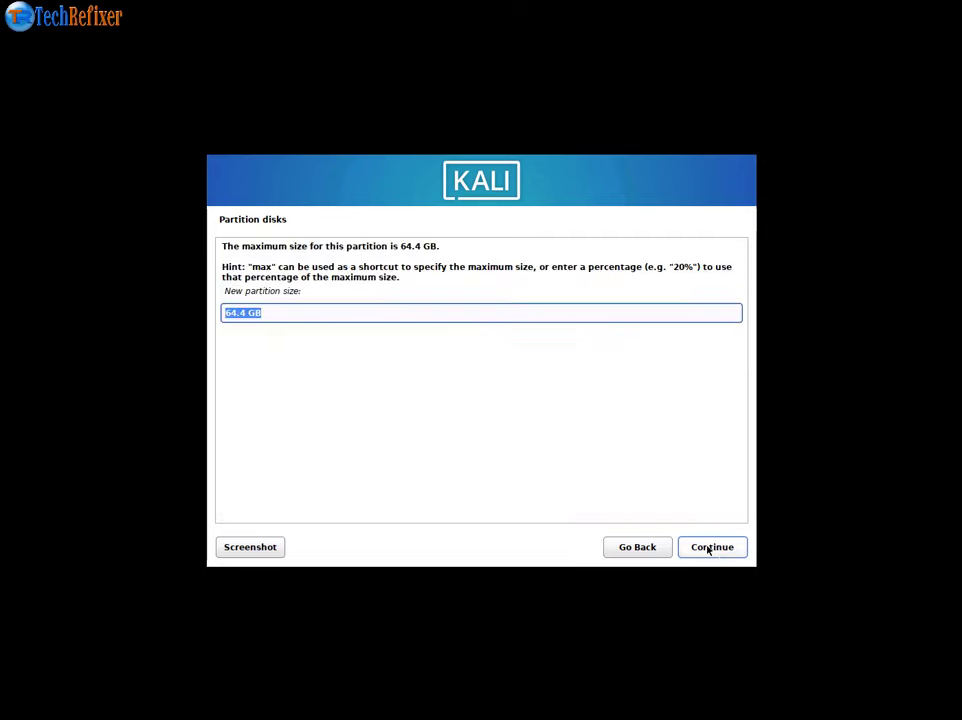
click(246, 313)
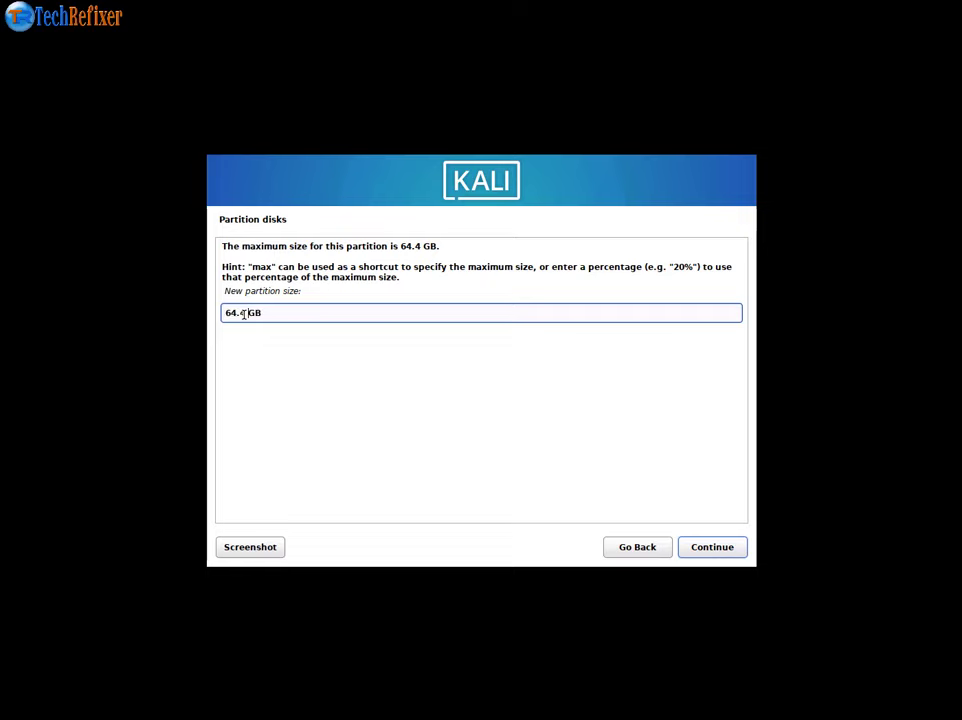
drag(245, 313, 221, 314)
text(60)
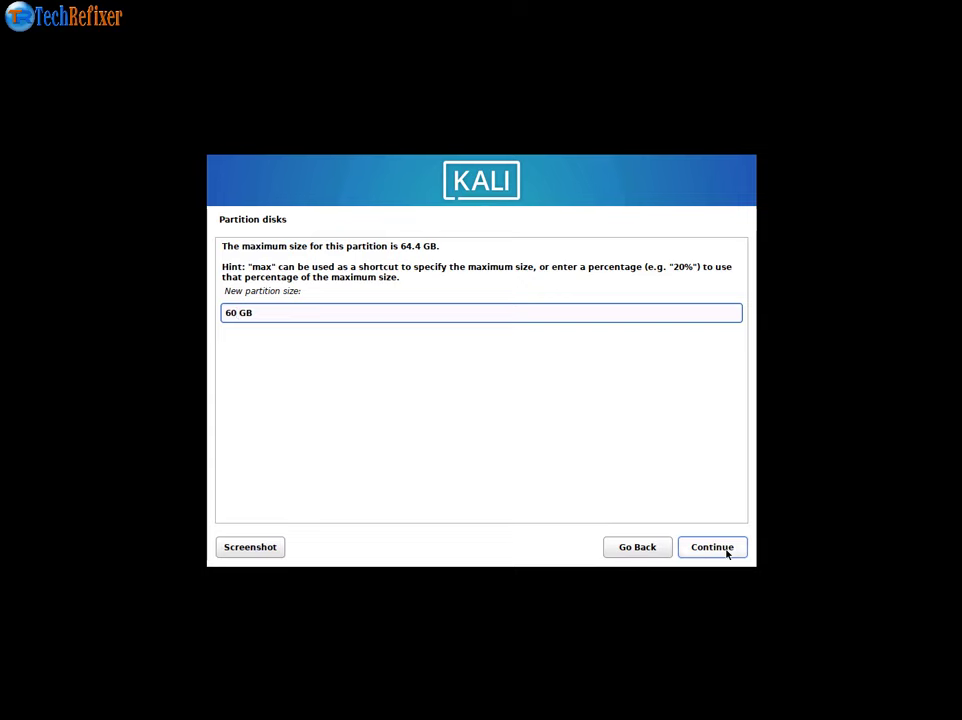
click(727, 552)
- Keep the default type, place it at the beginning, and finish the ext4 / partition
click(726, 550)
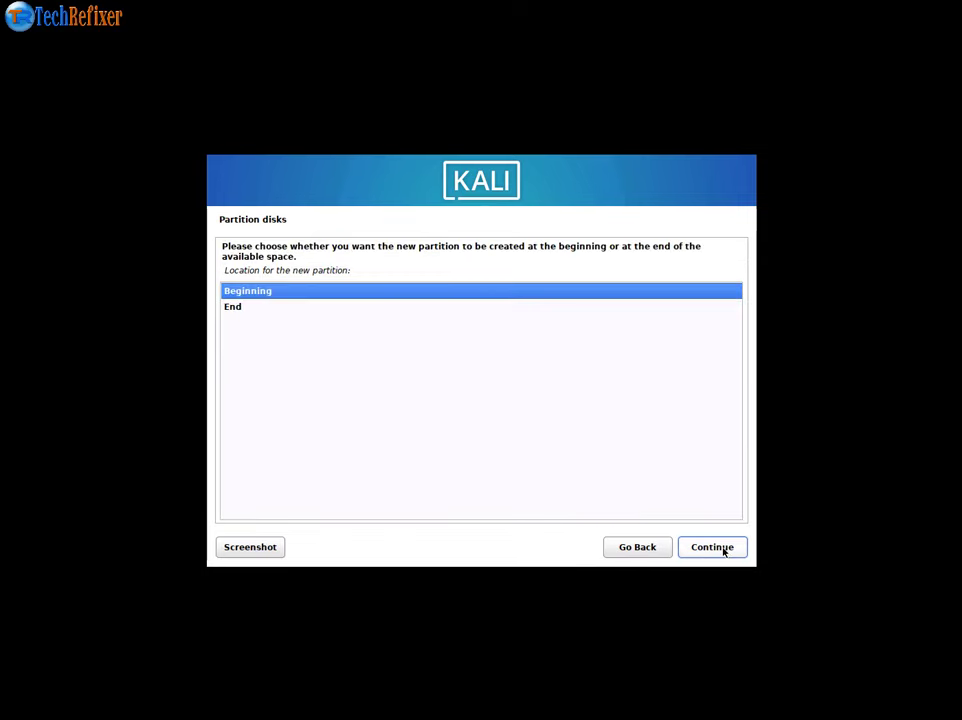
click(726, 550)
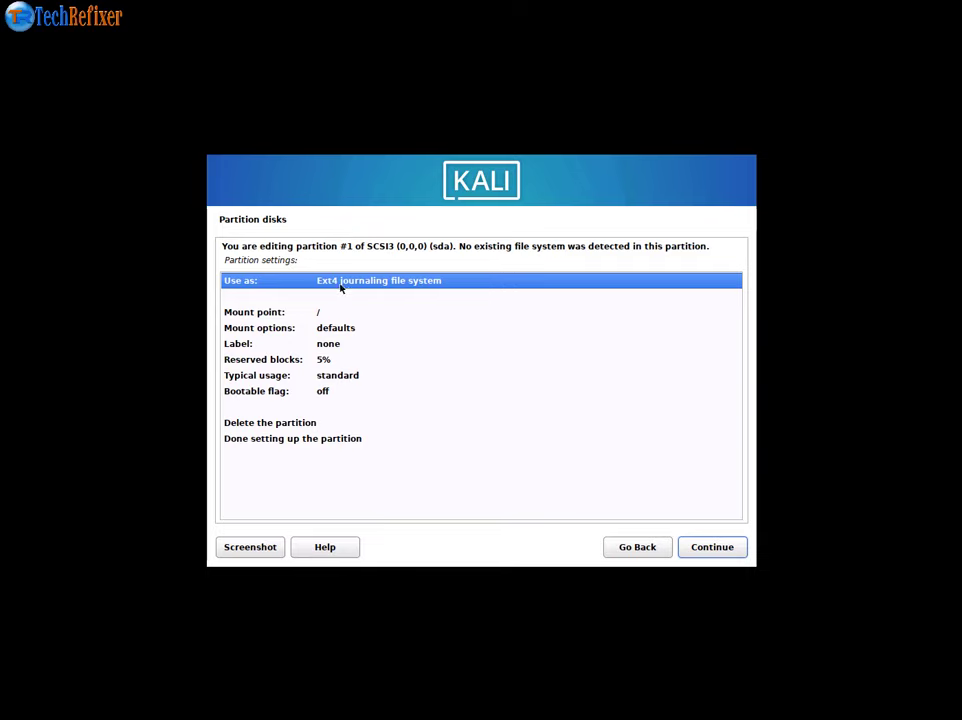
click(294, 438)
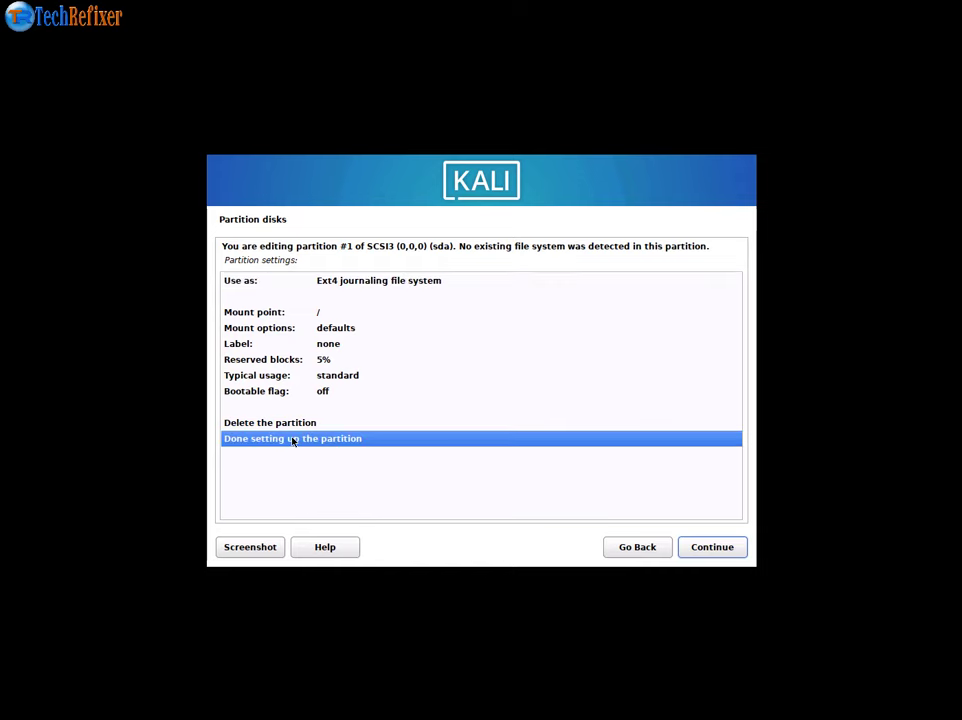
click(719, 549)
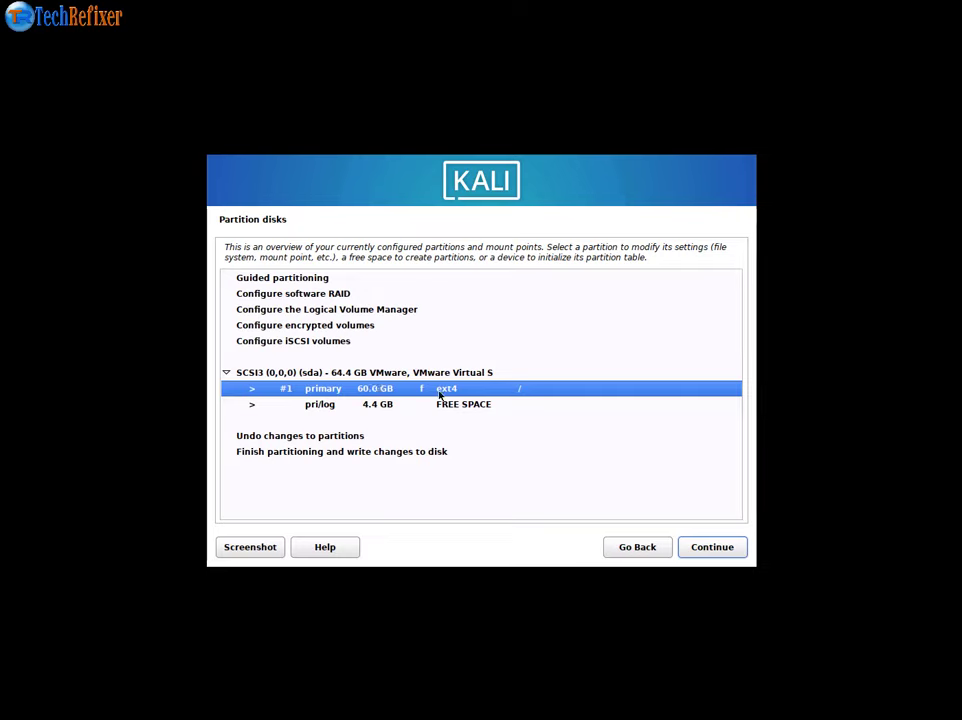
- Create a 4.4 GB logical partition in the free space and use it as swap area
click(374, 405)
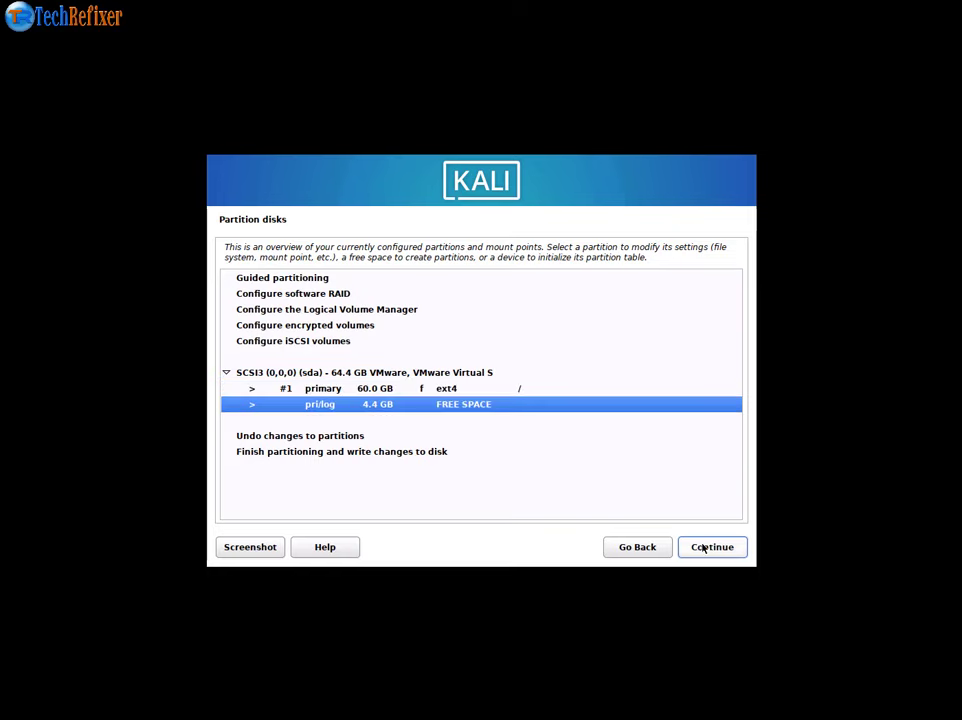
double_click(367, 405)
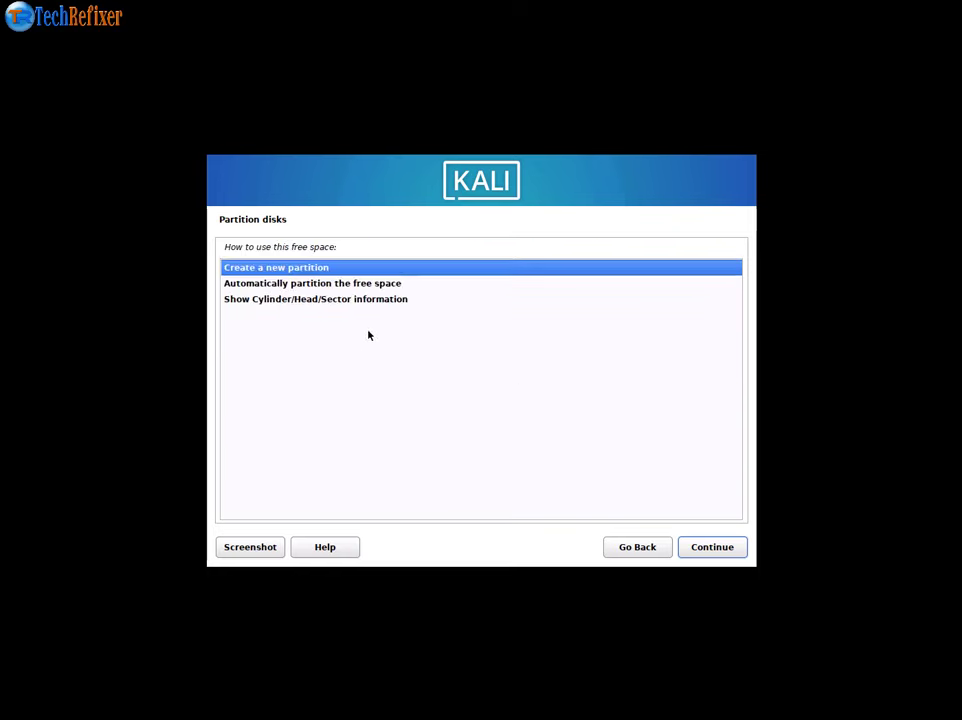
double_click(292, 272)
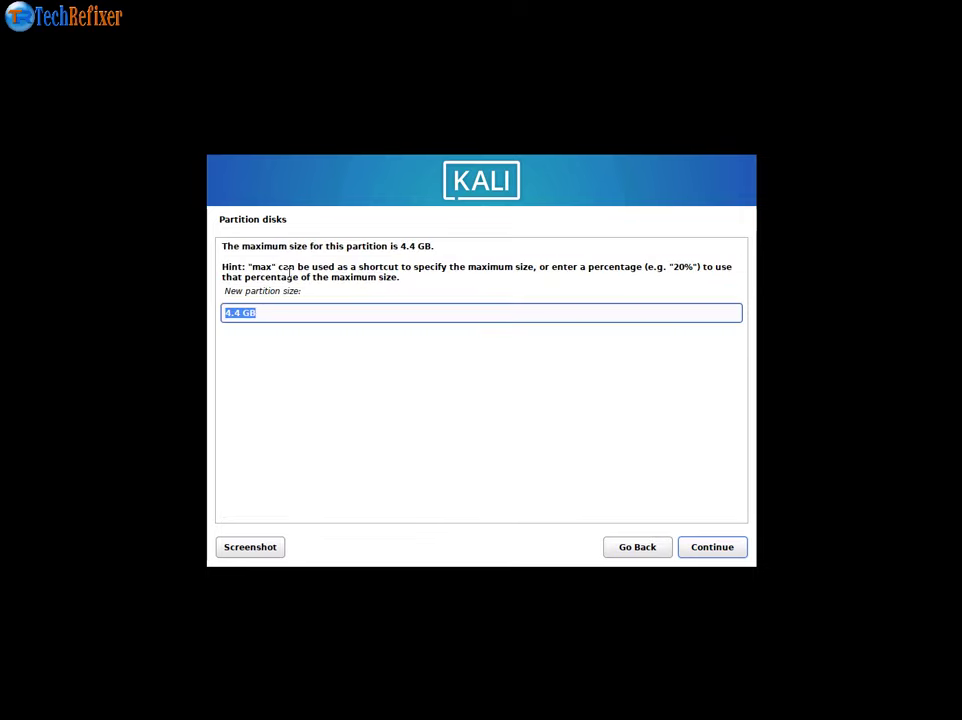
click(718, 546)
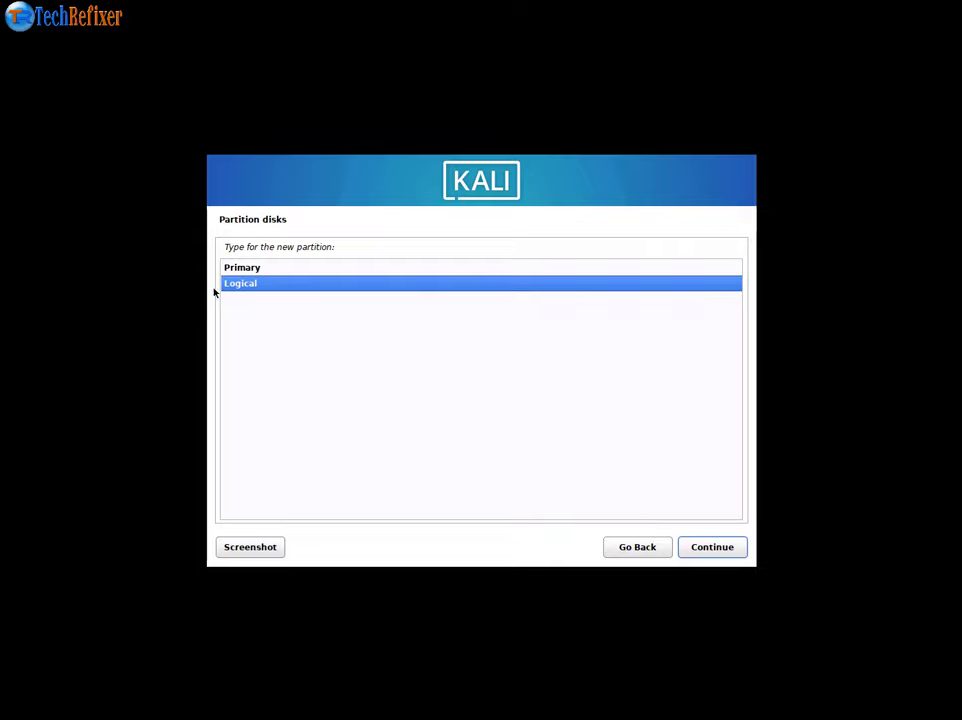
click(713, 550)
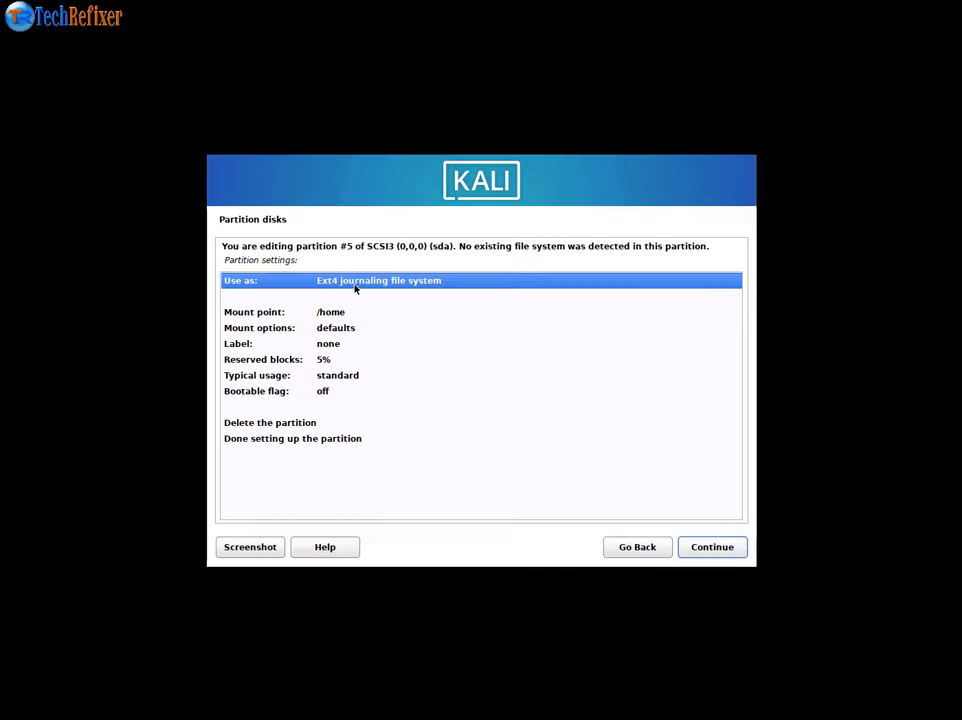
double_click(355, 286)
click(267, 396)
click(267, 396)
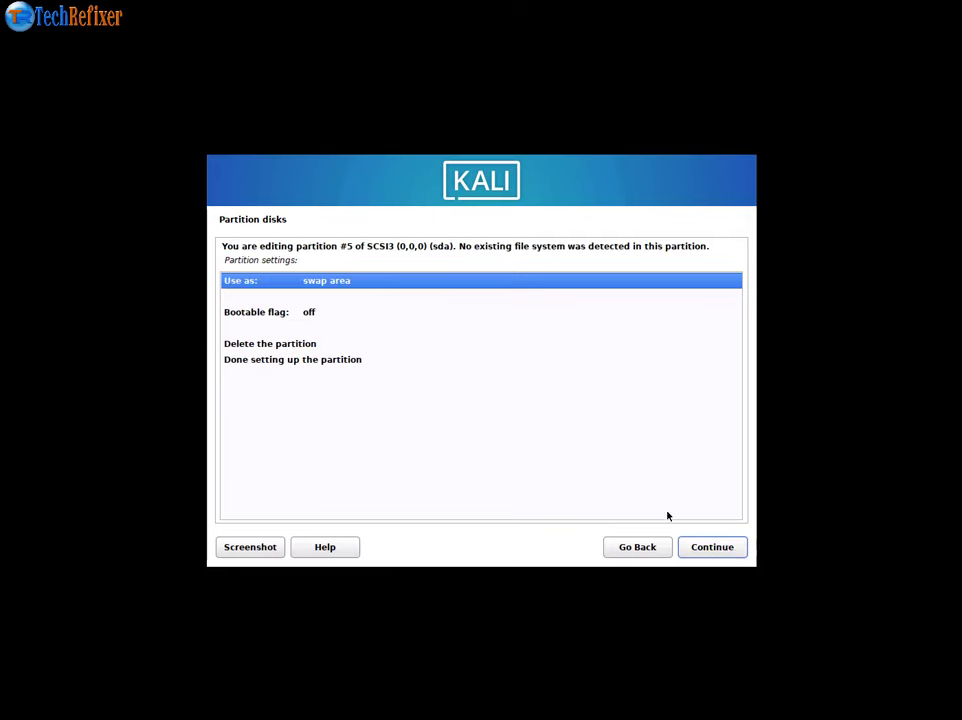
click(724, 549)
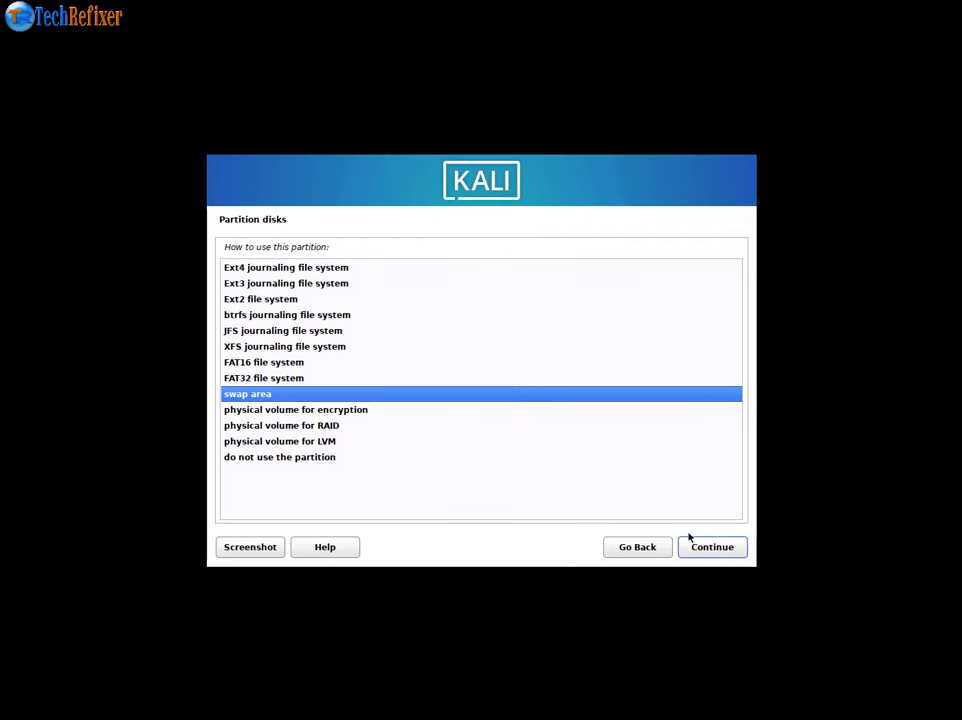
click(705, 547)
click(262, 361)
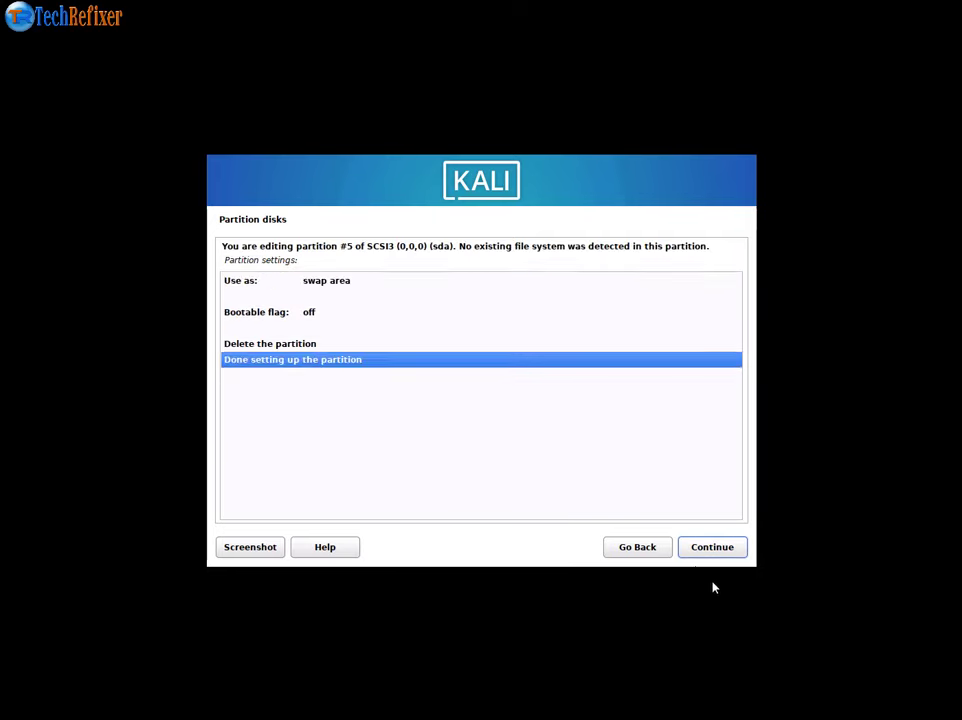
click(713, 553)
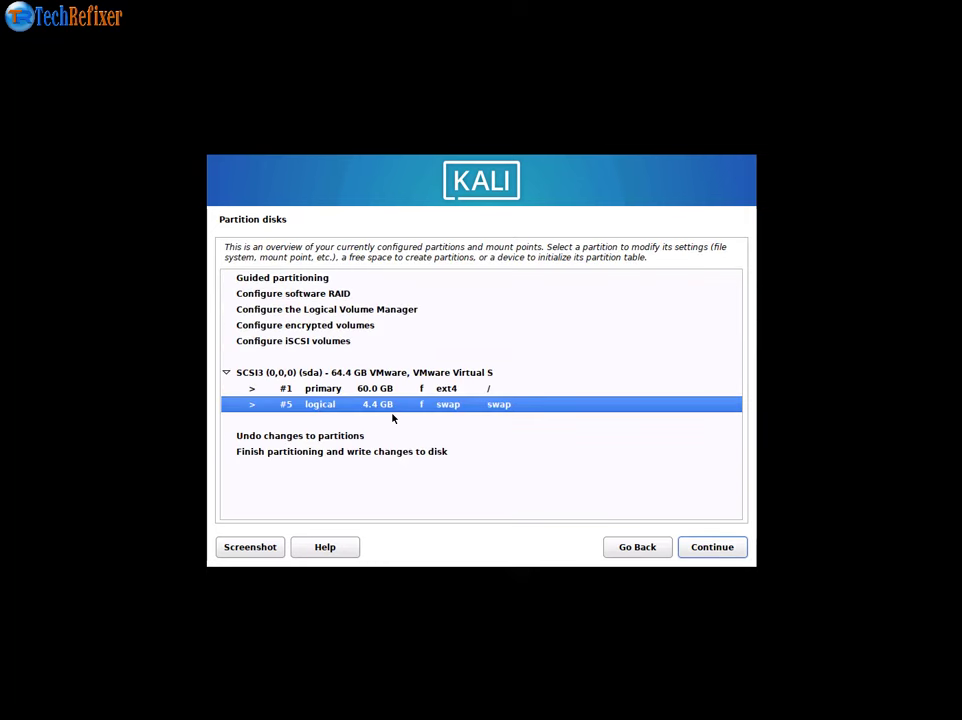
- Review the new swap and ext4 root partition entries in the overview
key(Up)
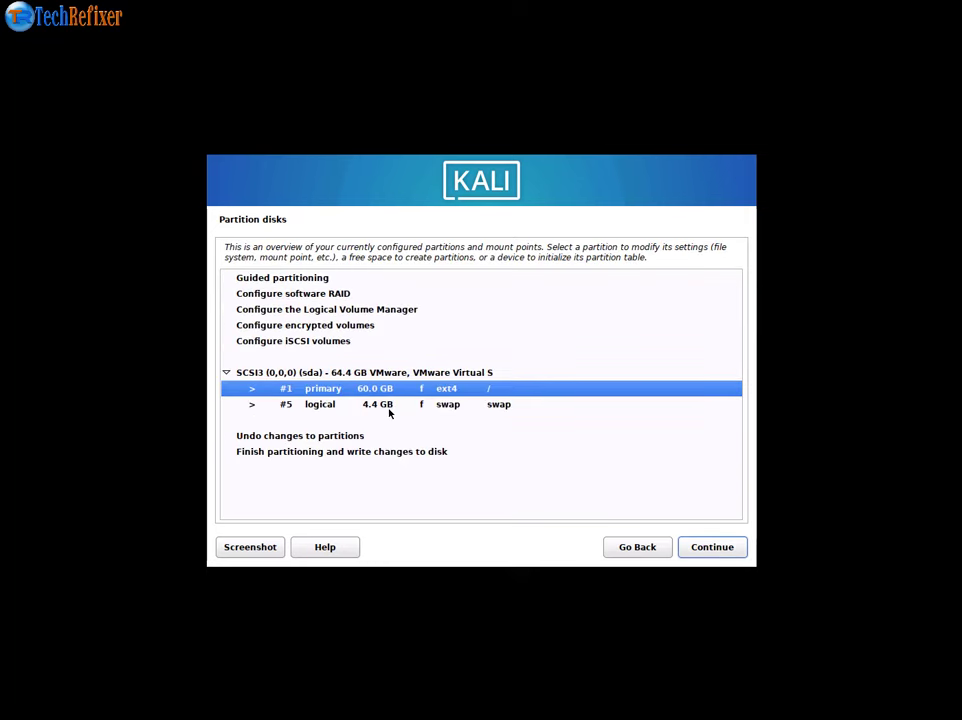
click(380, 405)
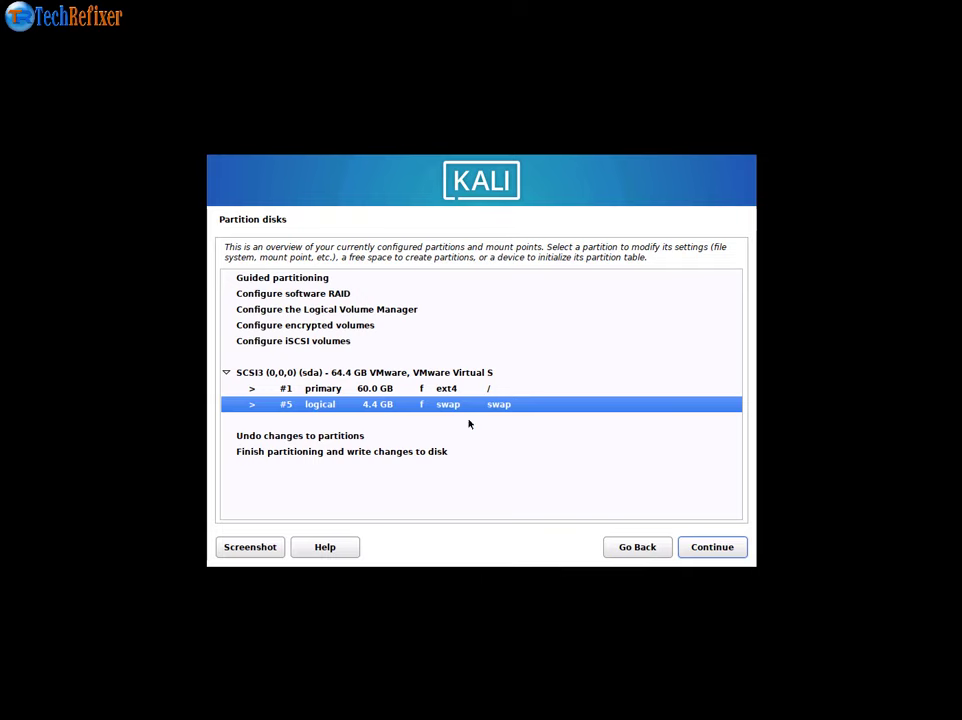
click(342, 390)
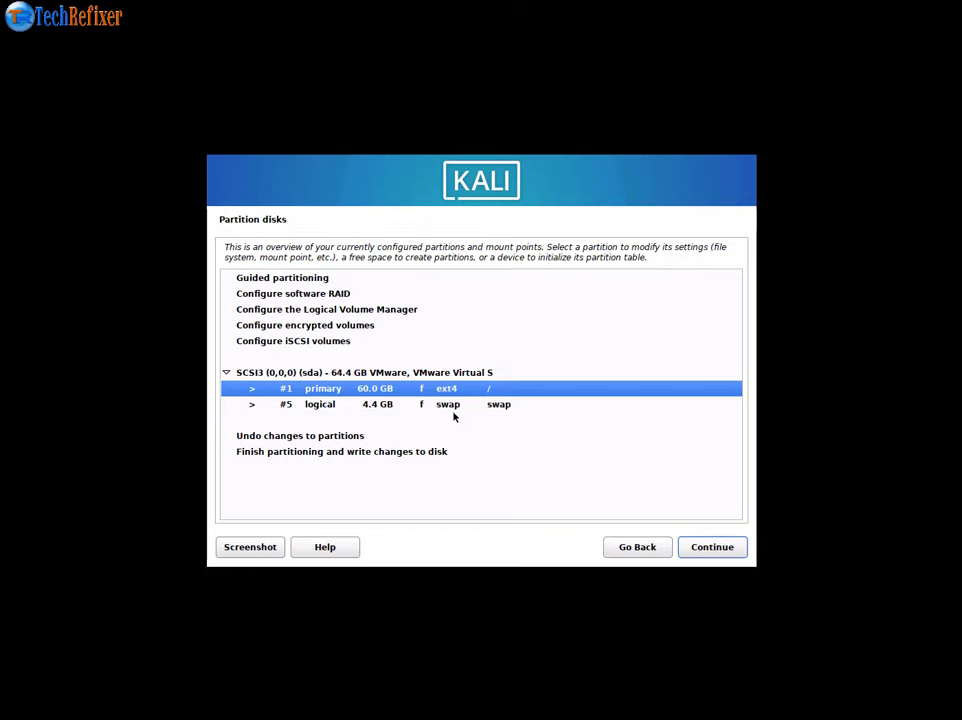
- Finish partitioning and confirm Yes to write the ext4 and swap partitions to disk
click(288, 452)
click(705, 547)
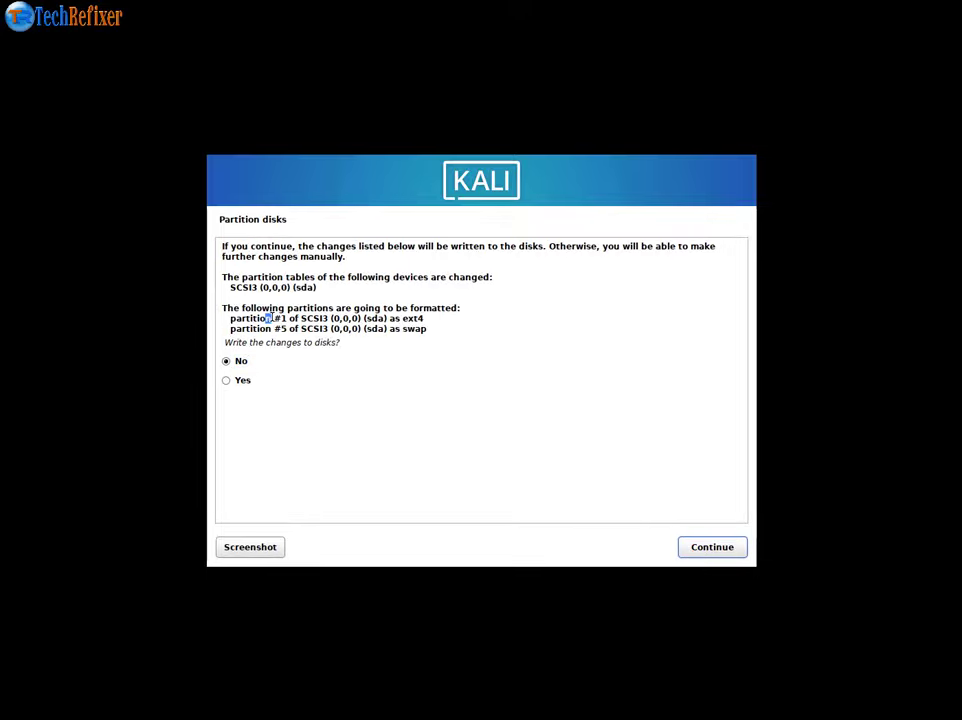
drag(266, 318, 295, 329)
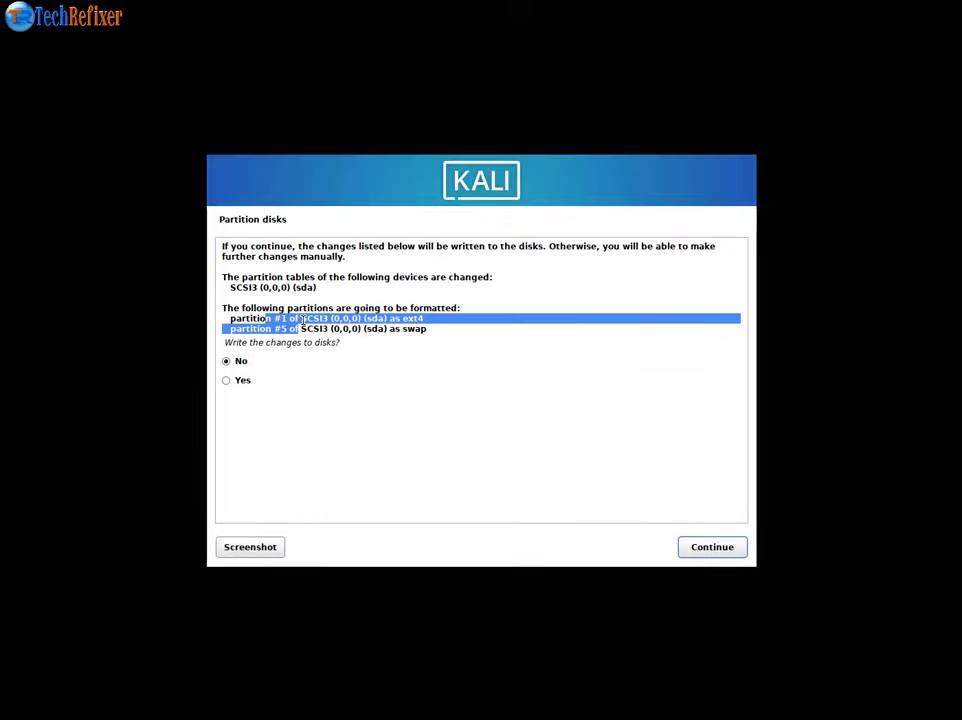
click(300, 337)
click(238, 381)
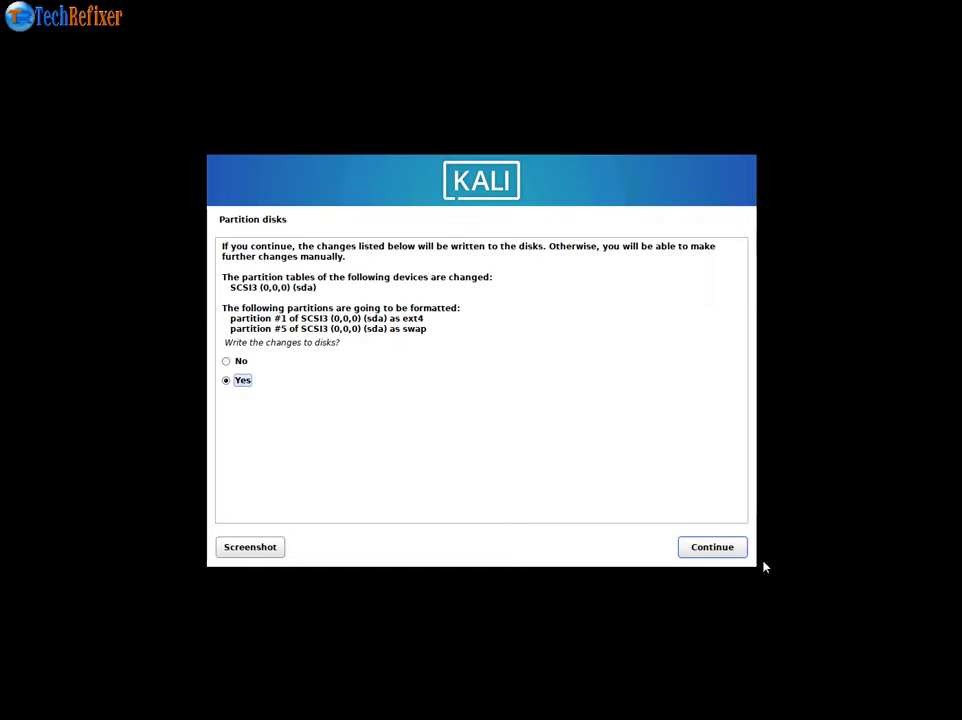
click(721, 551)
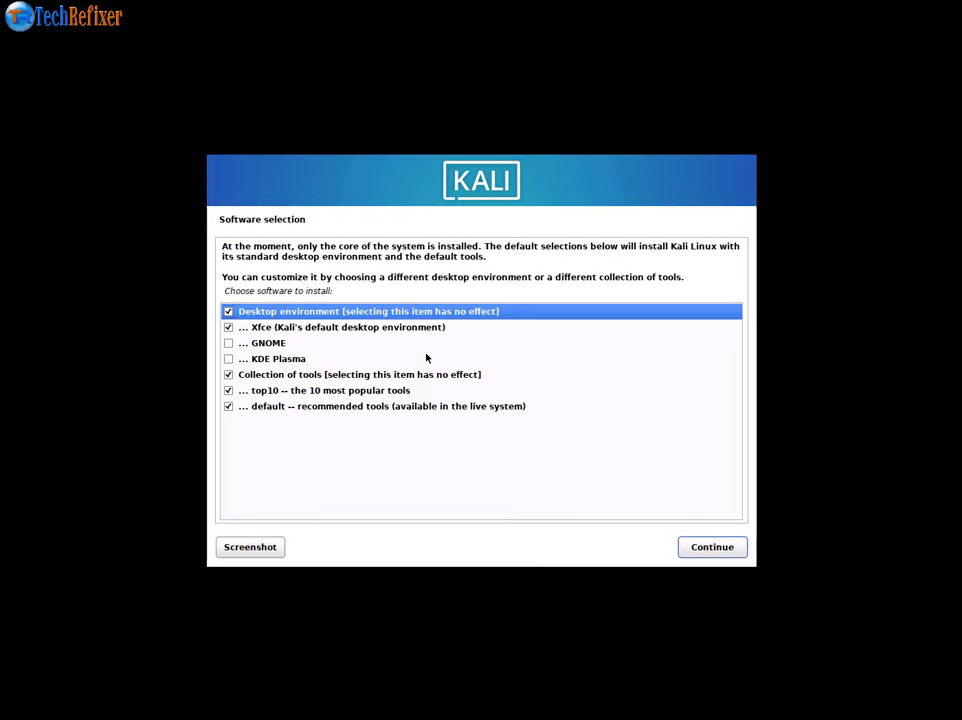
- Tick GNOME and KDE Plasma in Software selection and start installing the software
click(229, 343)
click(229, 358)
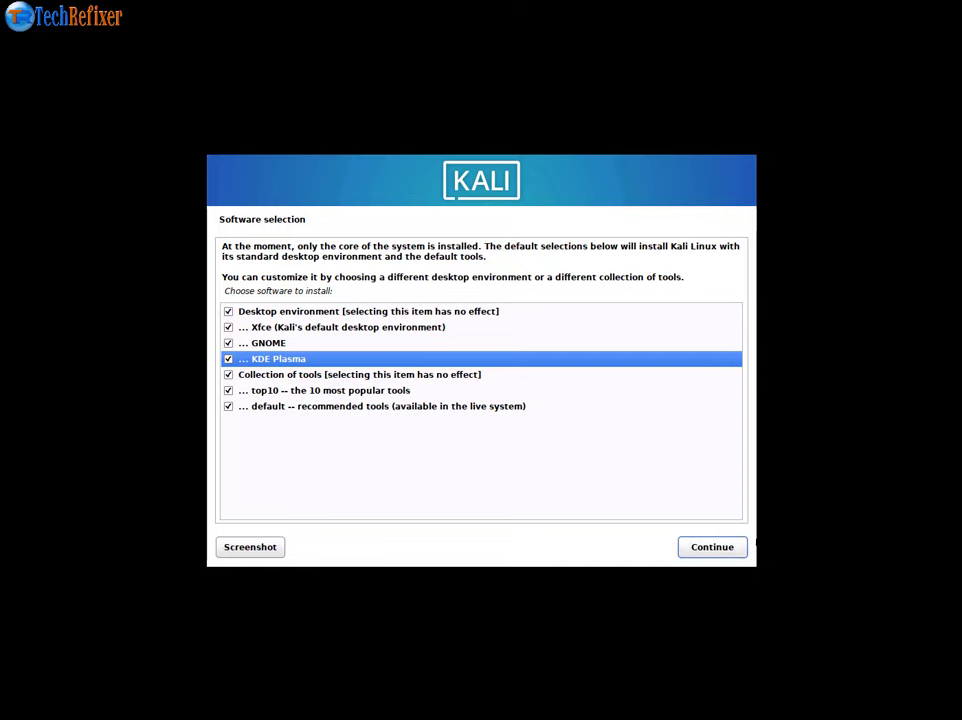
click(262, 343)
click(261, 359)
click(708, 546)
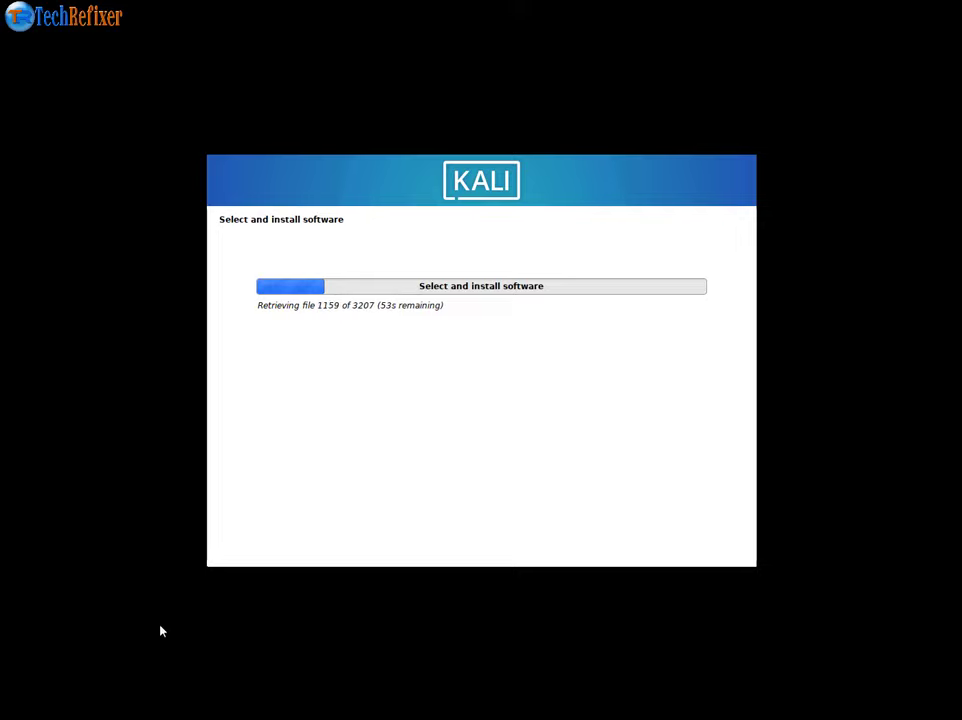
click(822, 633)
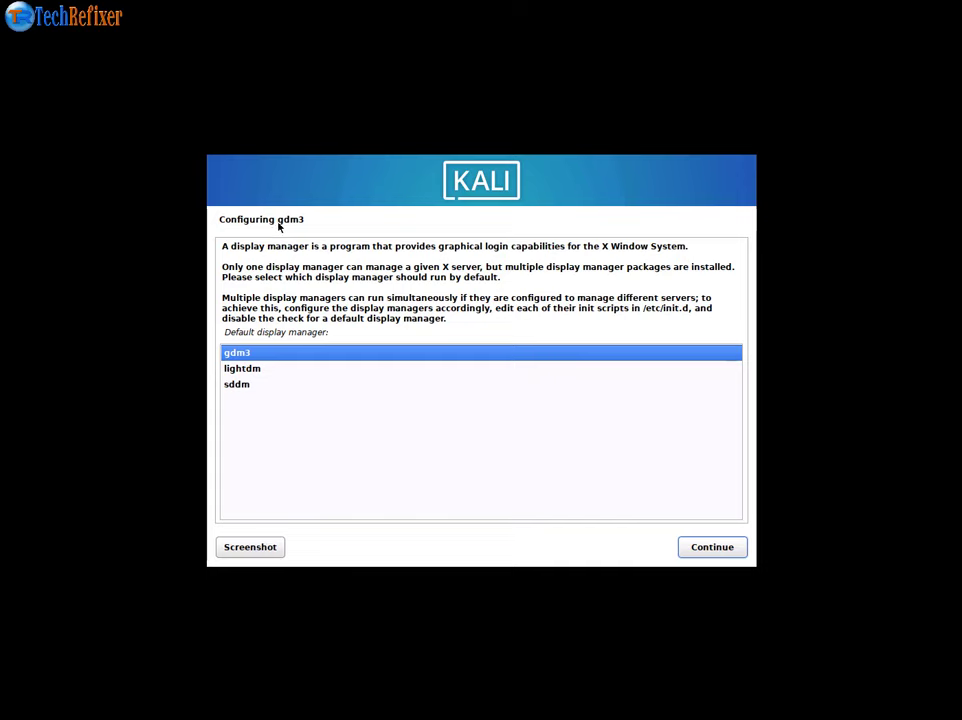
- Choose gdm3 over lightdm as the default display manager and continue
click(257, 370)
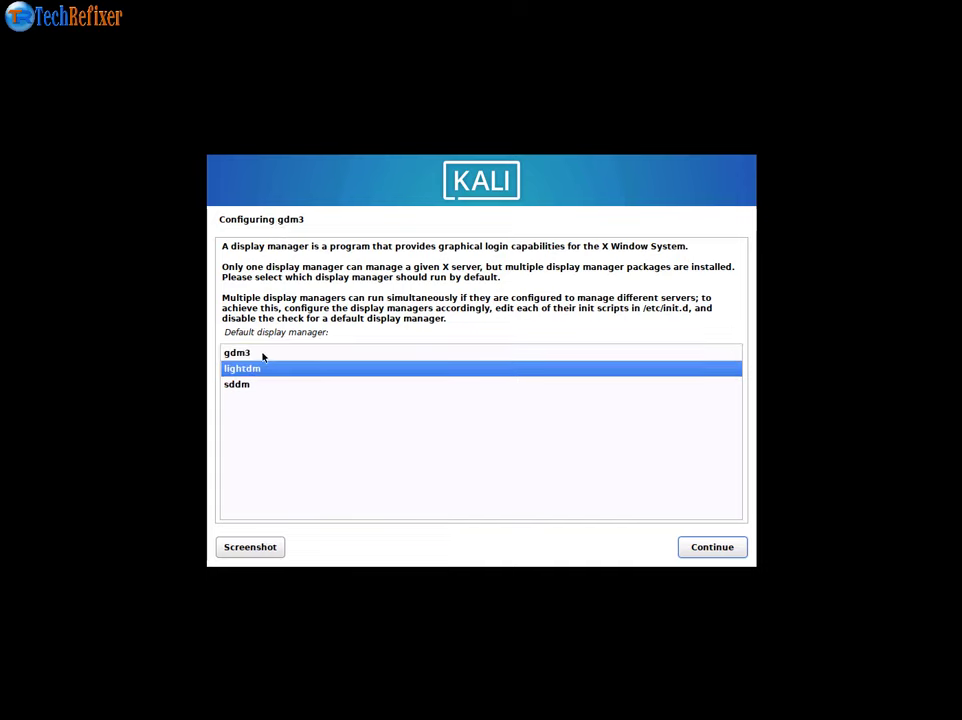
click(263, 354)
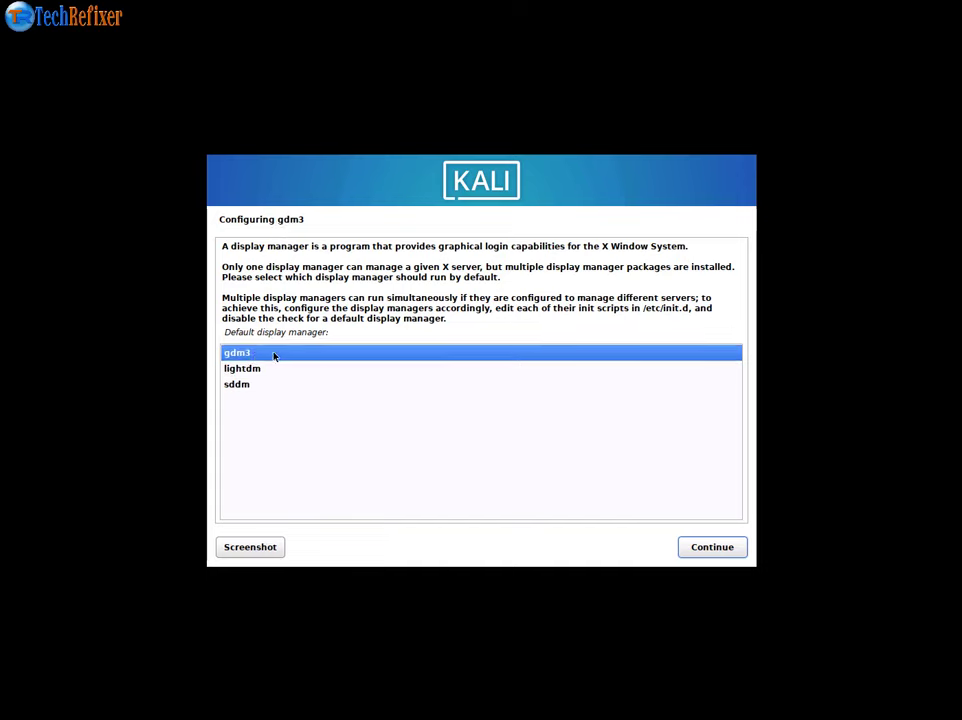
click(726, 553)
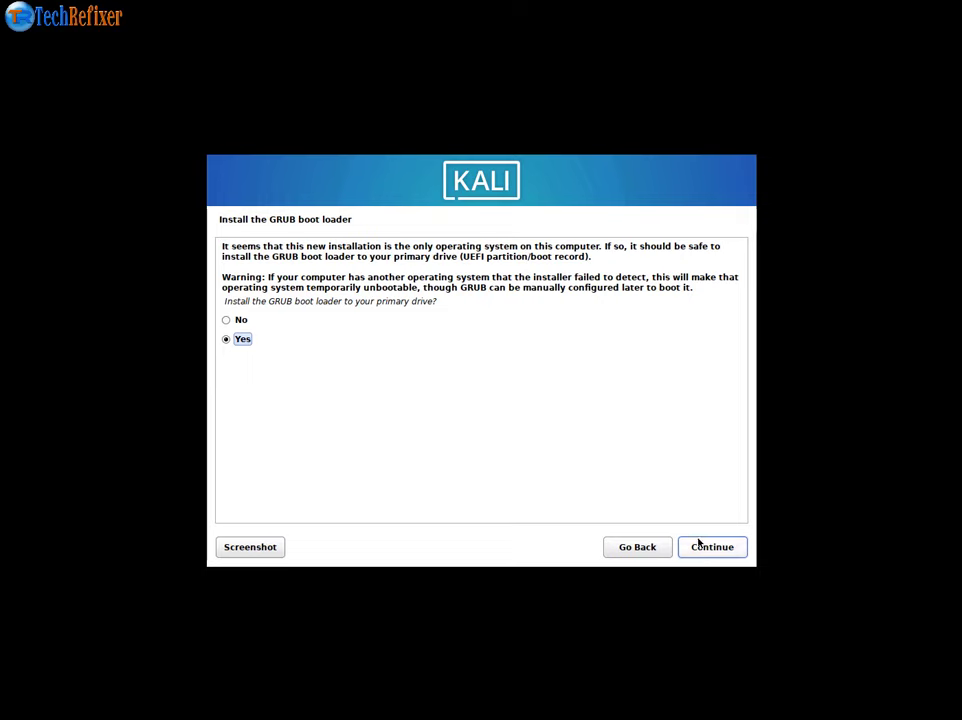
- Install GRUB to /dev/sda and complete the installation to reboot
click(740, 550)
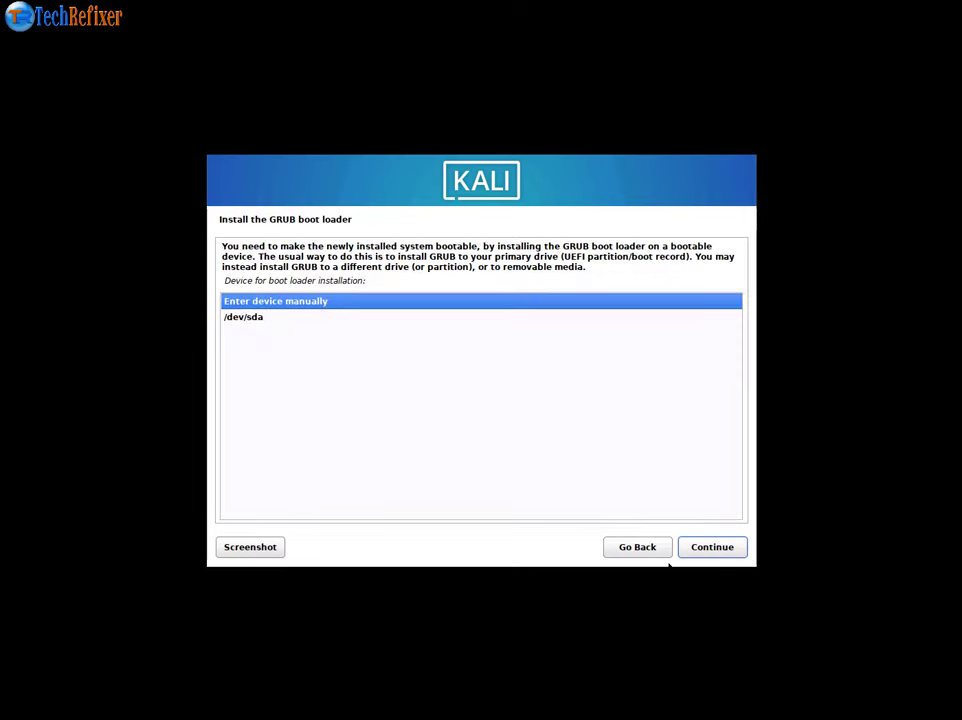
click(251, 318)
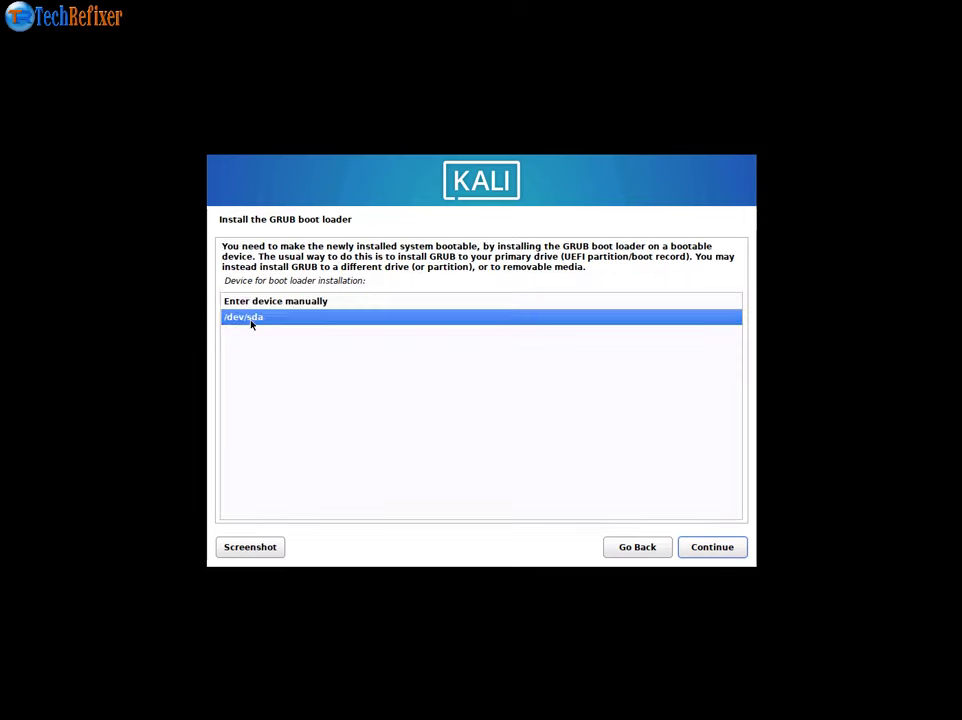
click(712, 556)
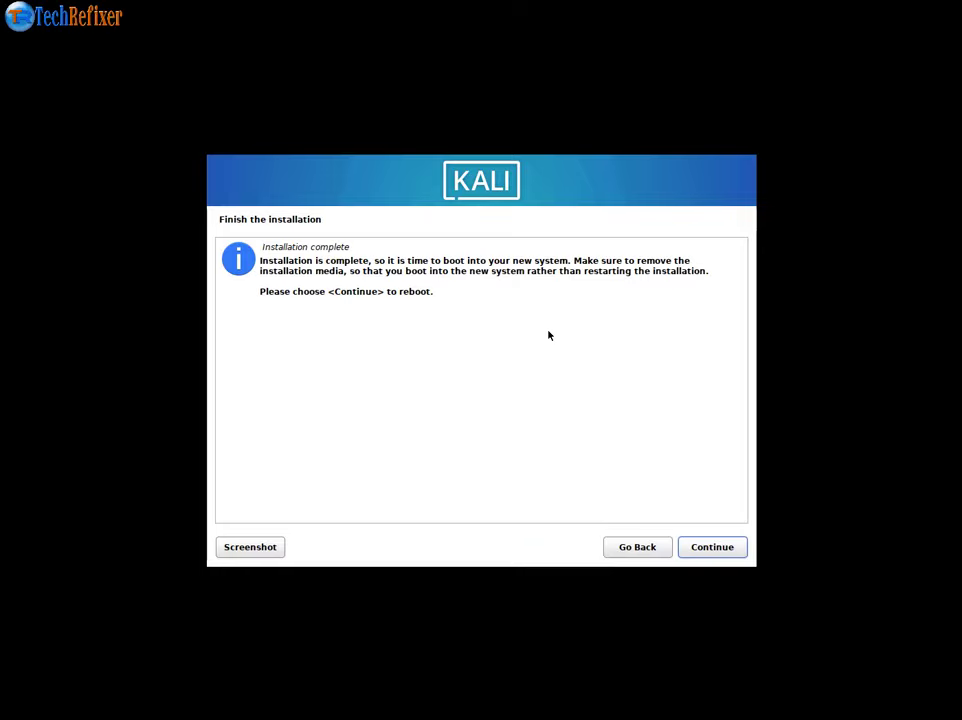
click(715, 550)
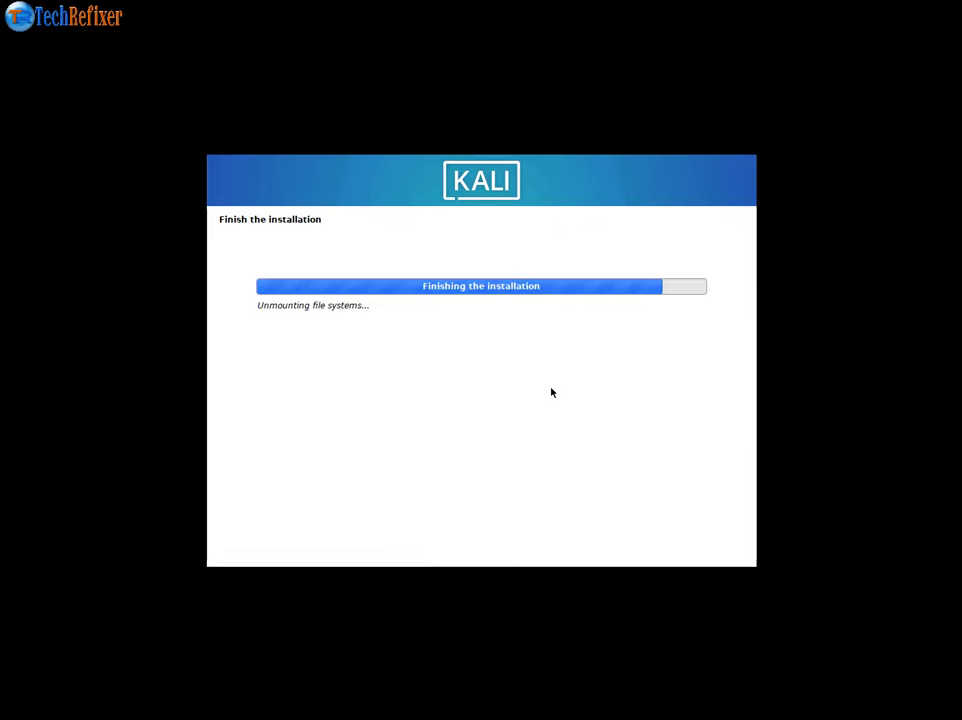